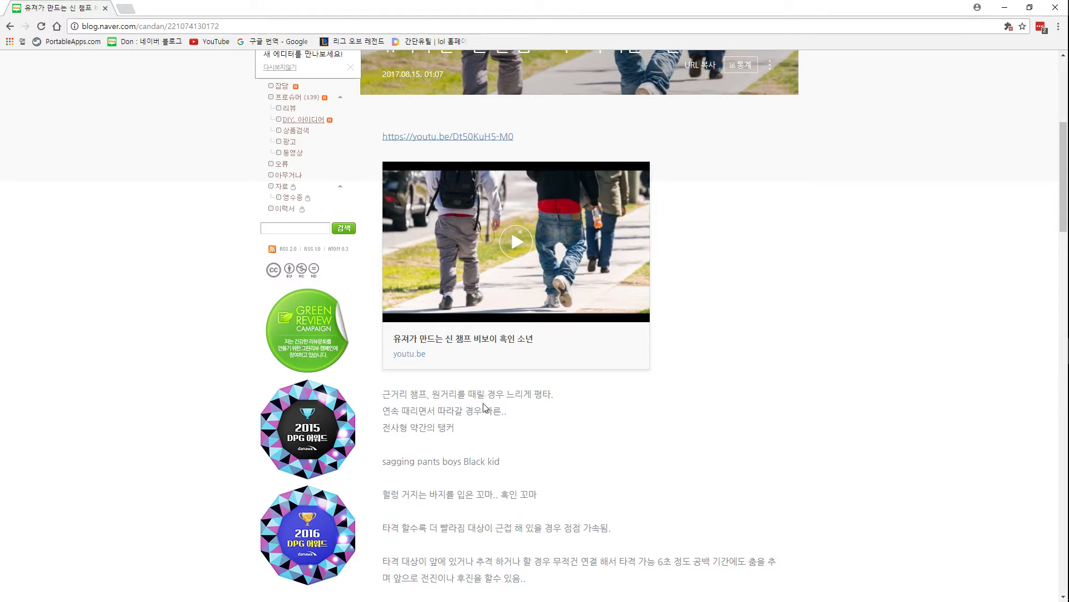
Switch to GIMP and paint two ovals enclosed in a larger oval, with an F-shaped mark above them.
scroll(184, 363, "down", 1)
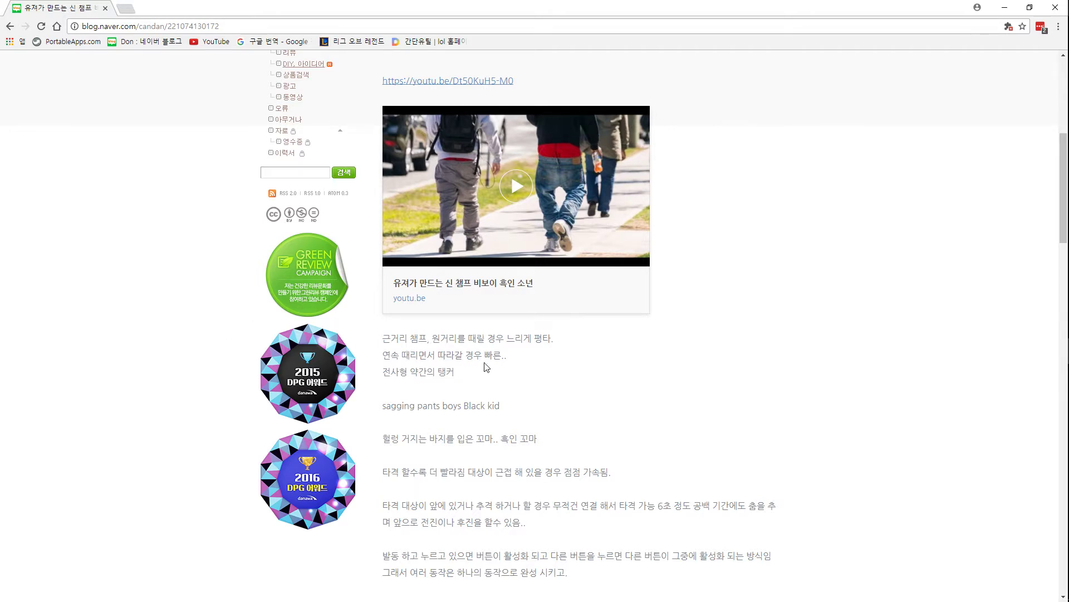
left_click(1058, 142)
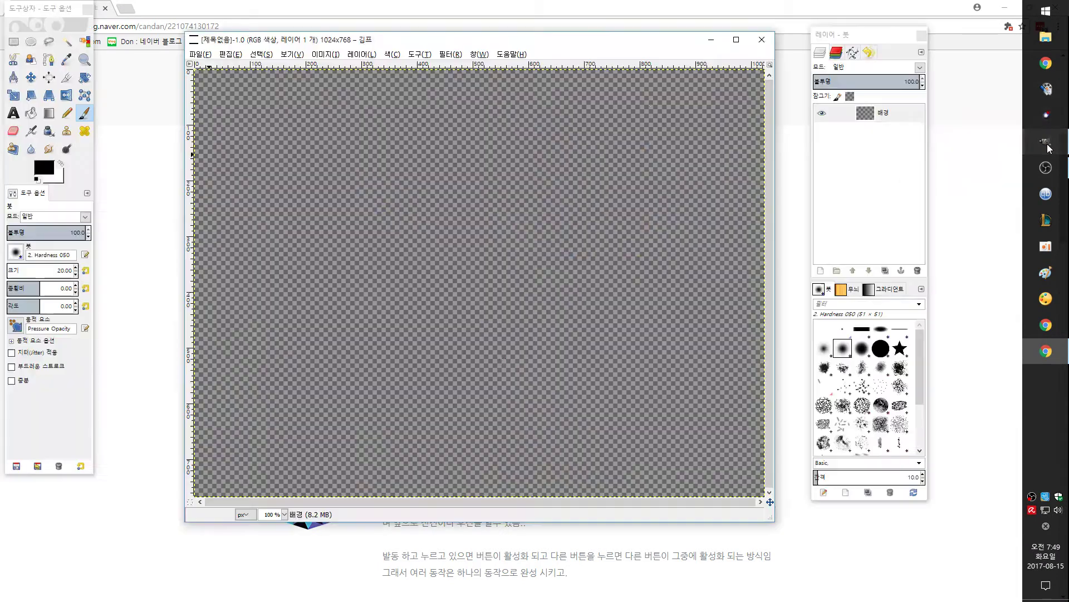
mouse_move(338, 238)
left_mouse_down()
mouse_move(369, 286)
mouse_move(343, 238)
mouse_move(470, 299)
mouse_move(428, 238)
left_mouse_up()
mouse_move(461, 338)
left_mouse_down()
mouse_move(349, 224)
mouse_move(447, 355)
left_mouse_up()
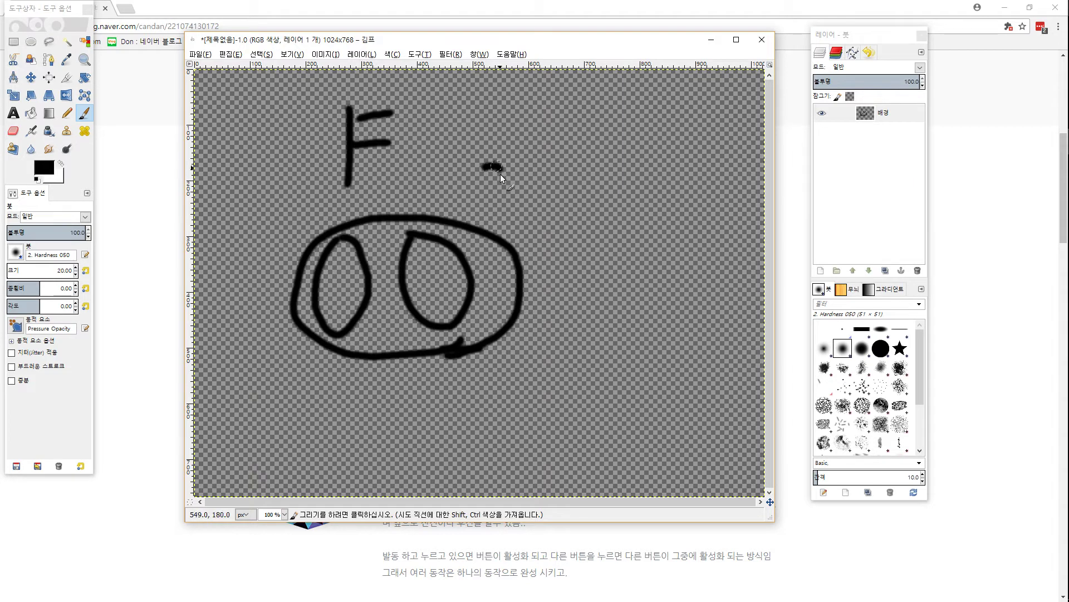
Handwrite a Korean word beside the ovals with a double underline, and box in the F-shaped mark with a line beneath it.
left_click_drag(495, 166, 528, 199)
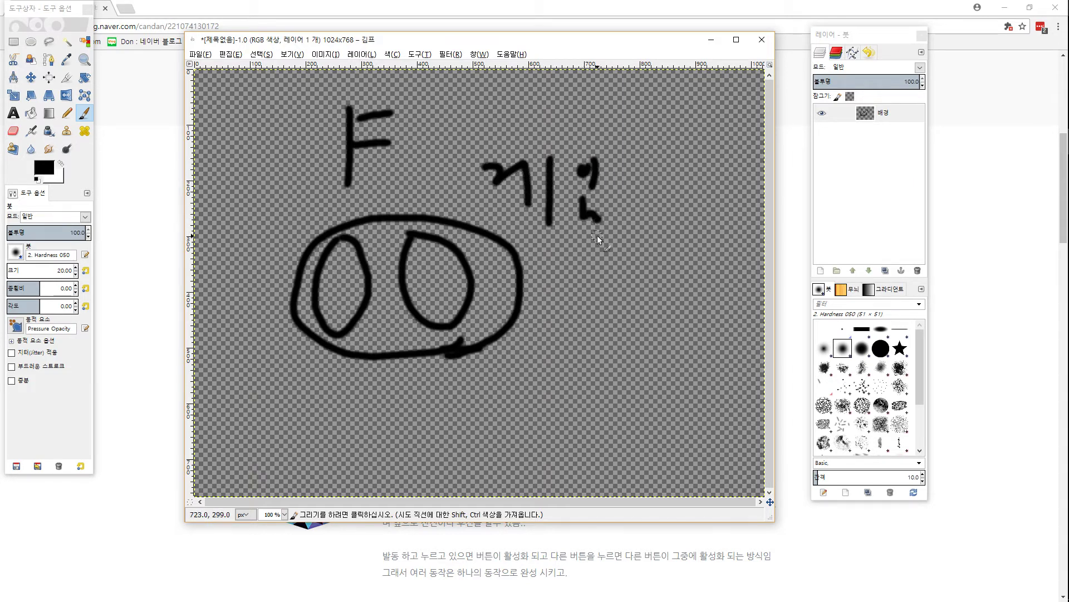
left_click_drag(543, 242, 604, 231)
left_click_drag(547, 255, 624, 246)
mouse_move(294, 105)
left_mouse_down()
mouse_move(303, 184)
mouse_move(400, 90)
mouse_move(419, 188)
left_mouse_up()
left_click_drag(299, 205, 422, 198)
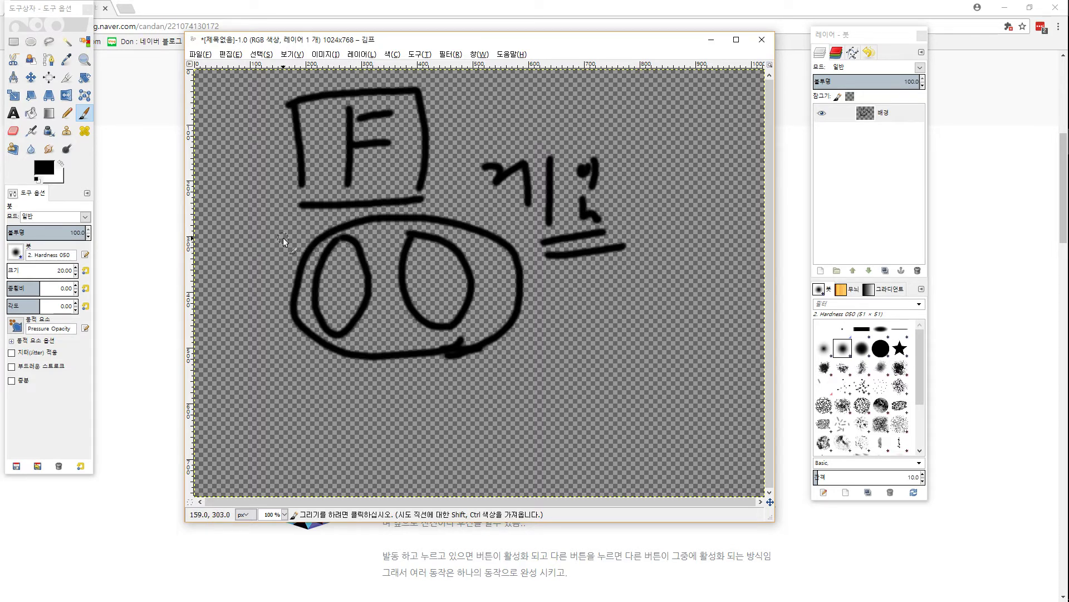
Switch to the browser and read the blog post down to the start of the Q skill section.
left_click(153, 229)
scroll(462, 346, "down", 2)
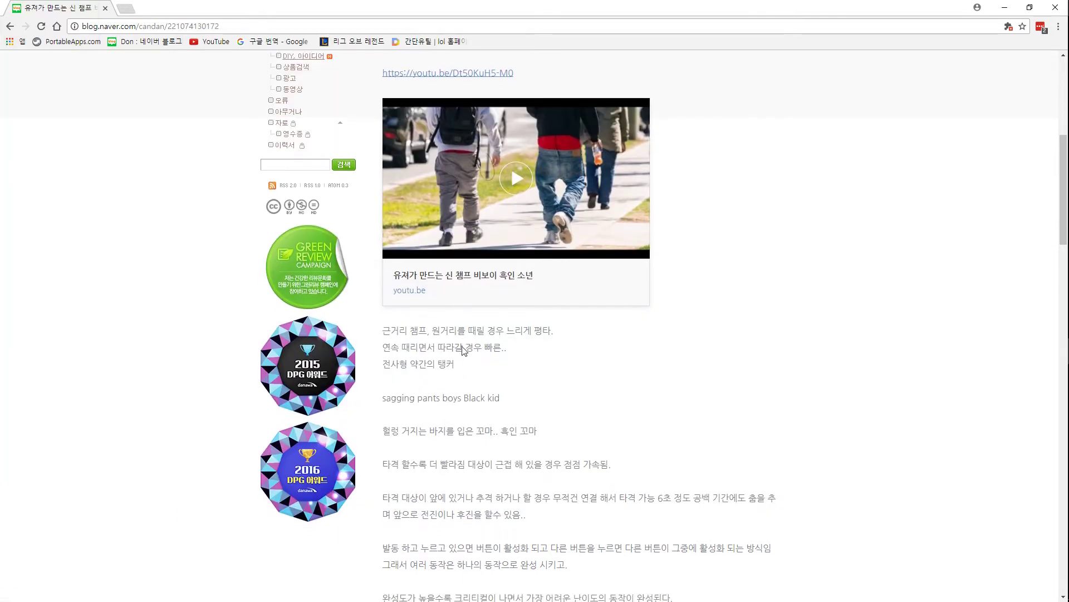
scroll(463, 350, "down", 3)
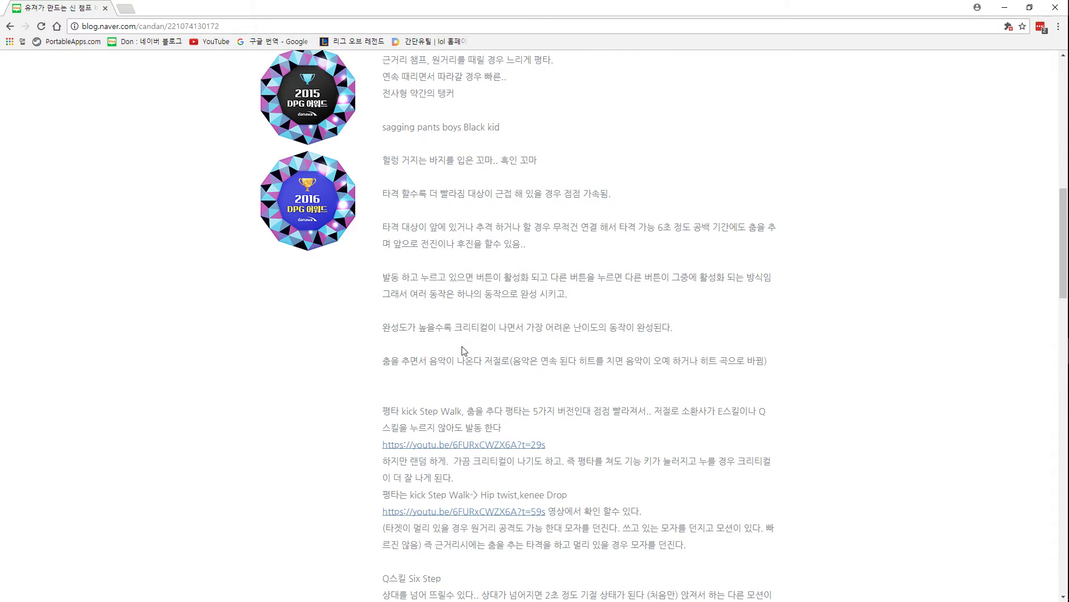
Return to GIMP, paint Q E W below the ovals with a line through Q E, and add a double-underlined QWE beside it.
key("alt+Tab")
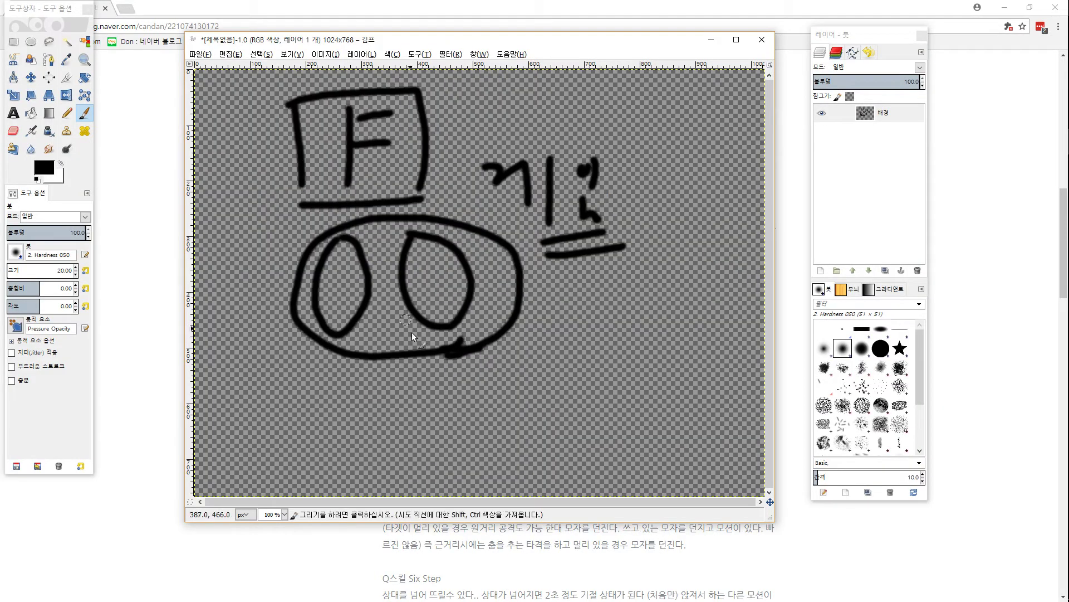
left_click_drag(425, 439, 428, 445)
left_click_drag(440, 388, 482, 378)
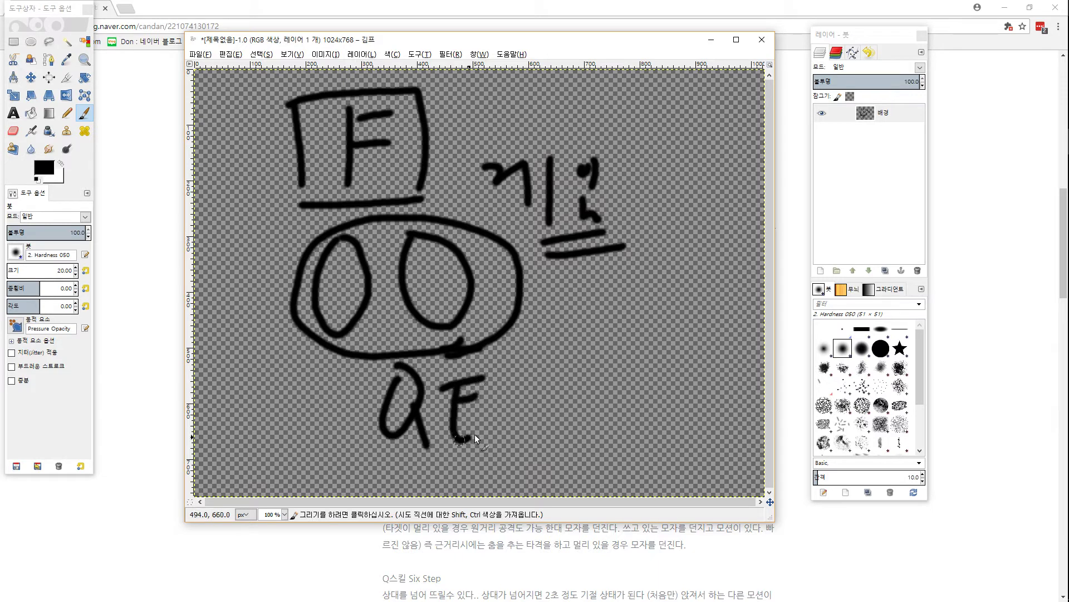
left_click_drag(370, 407, 519, 395)
left_click_drag(599, 324, 612, 367)
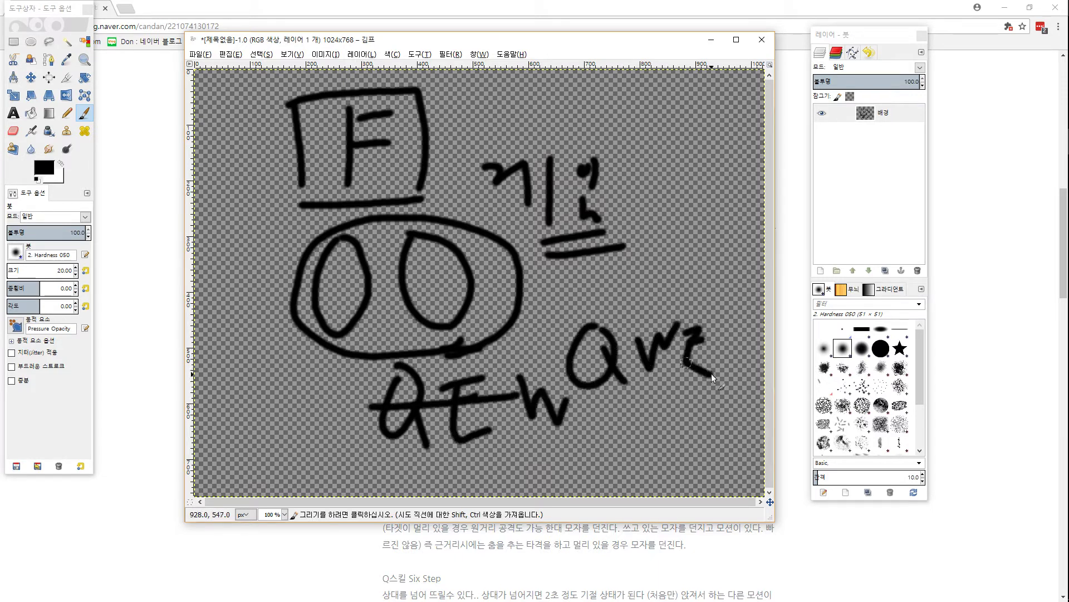
left_click_drag(580, 400, 703, 392)
left_click_drag(593, 422, 708, 408)
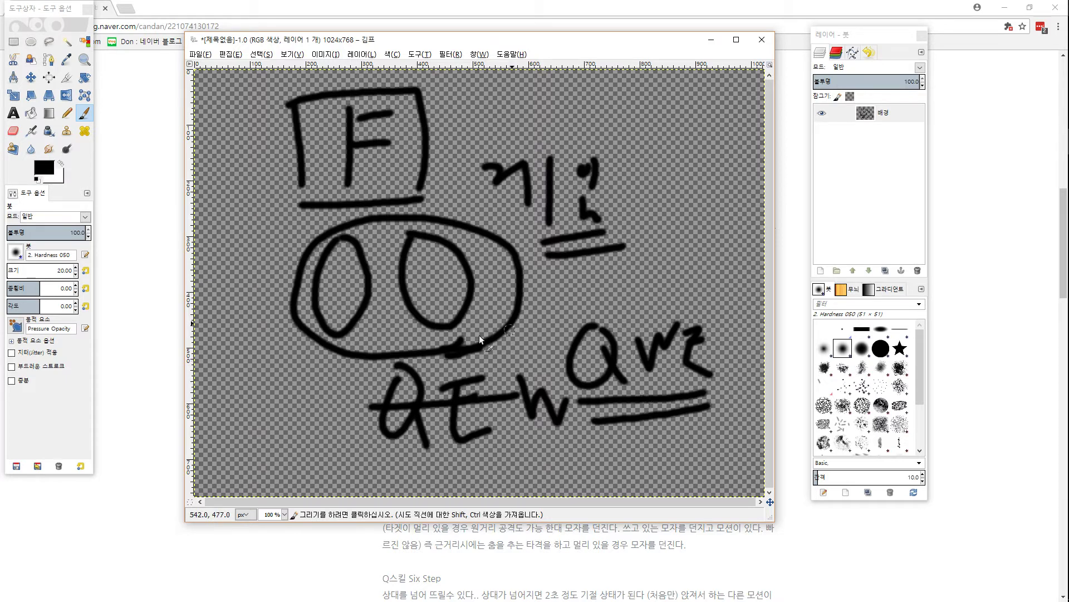
Create a new blank 1024 x 768 px image.
left_click(200, 54)
left_click(231, 67)
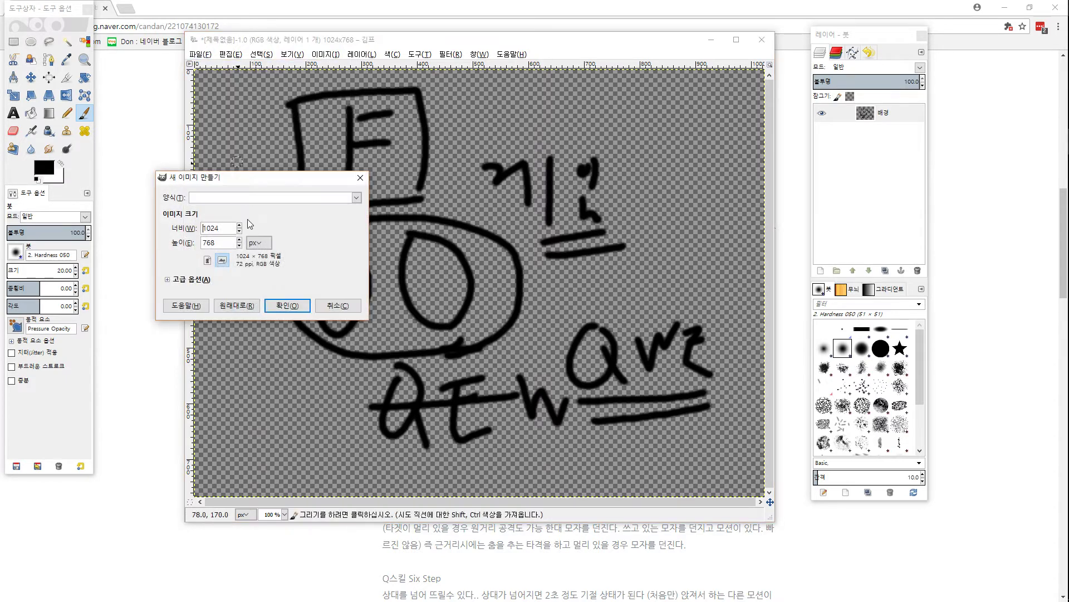
left_click(281, 305)
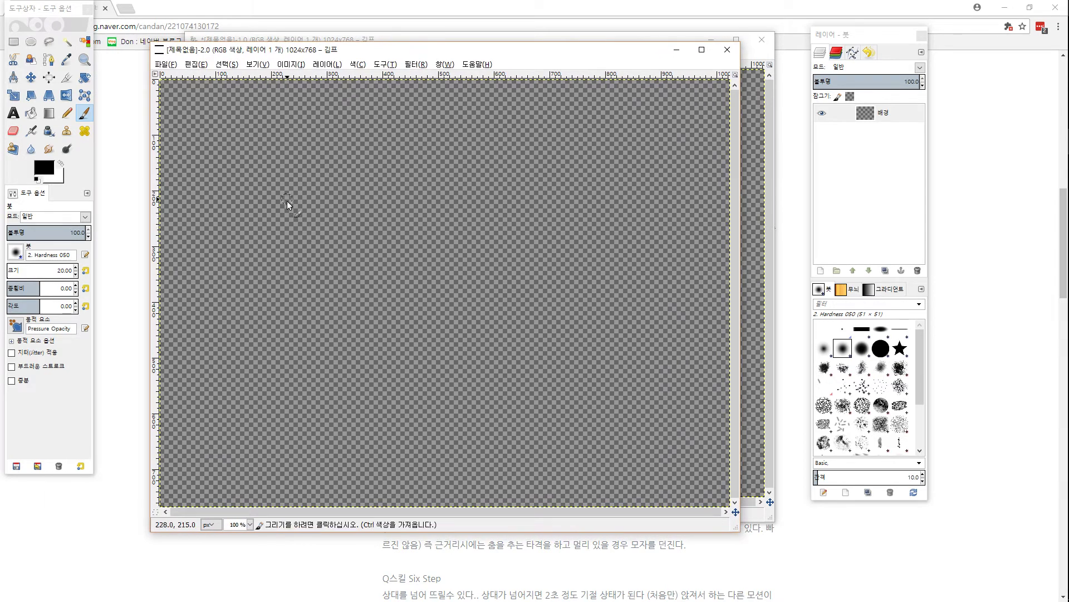
Handwrite a Korean syllable with the numbers 5 and 6 around it, and paint a long arrow pointing right underneath.
mouse_move(286, 201)
left_mouse_down()
mouse_move(293, 245)
mouse_move(329, 192)
left_mouse_up()
left_click_drag(260, 230, 325, 224)
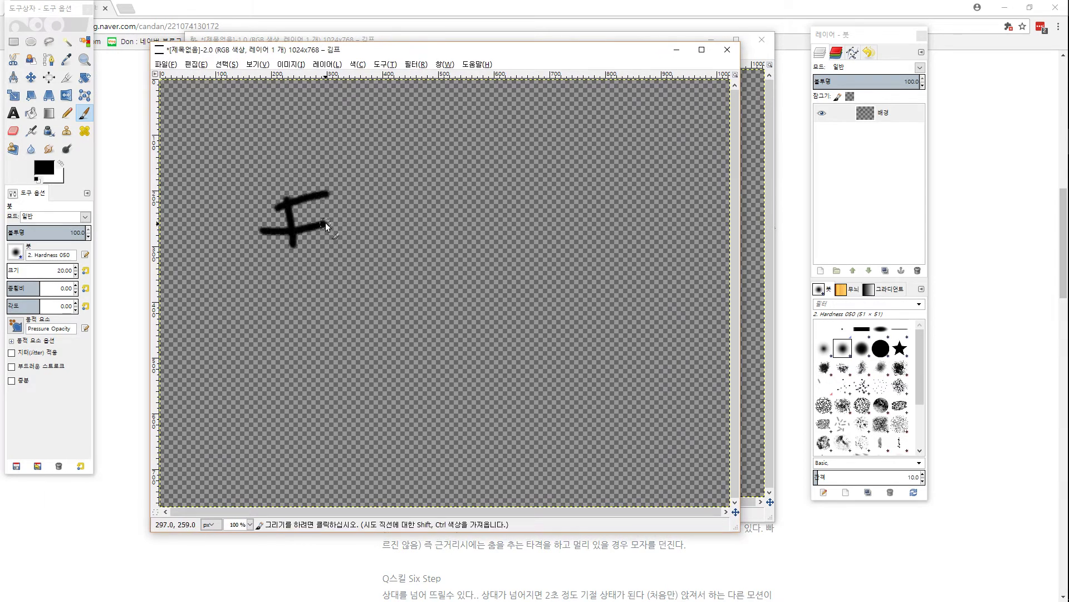
left_click_drag(407, 209, 425, 221)
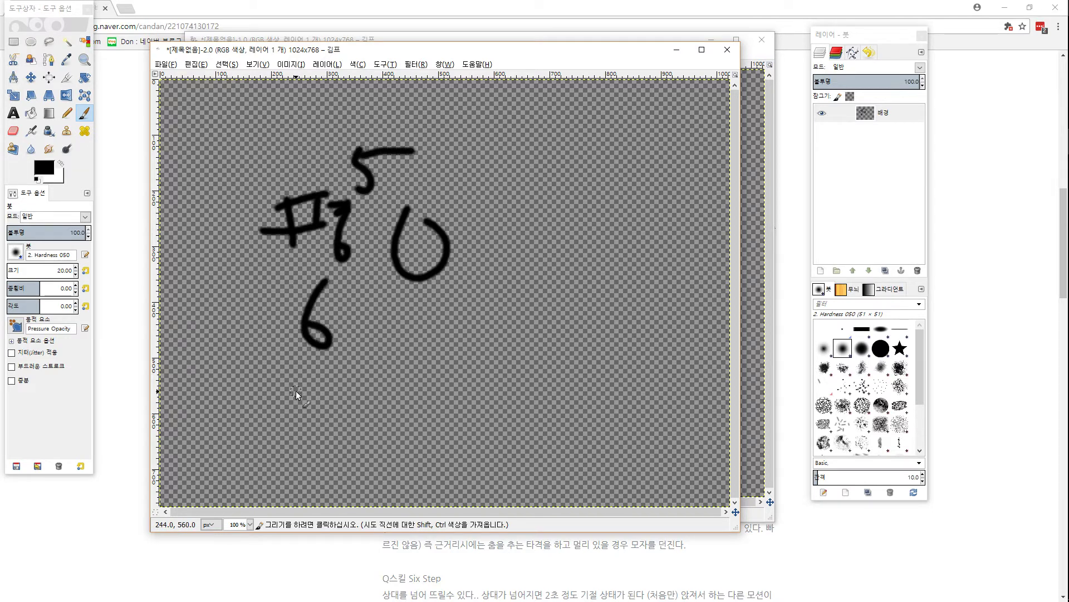
left_click_drag(214, 396, 361, 392)
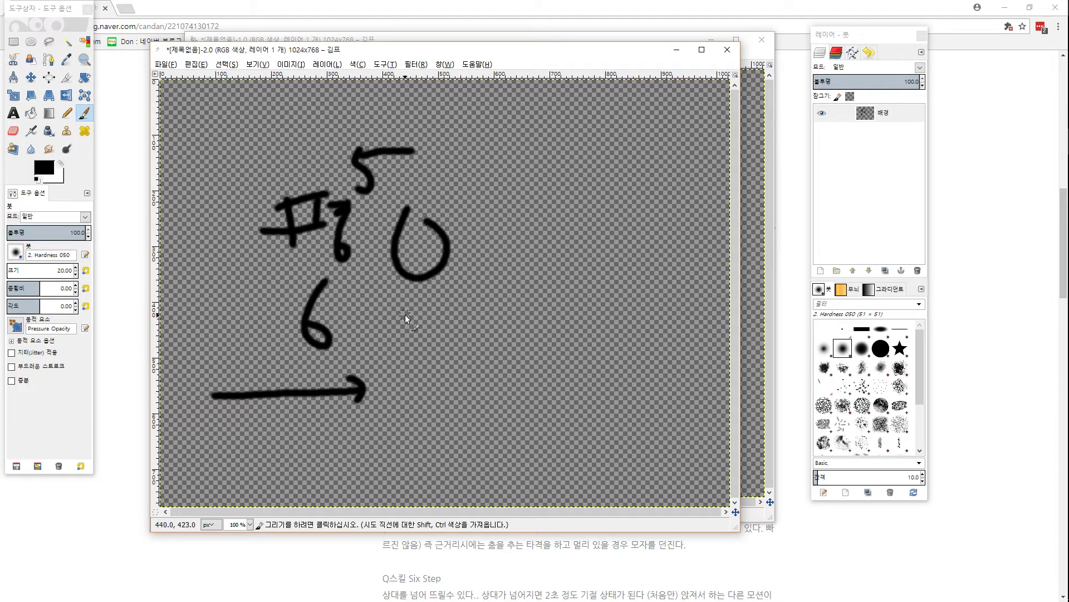
Complete the letter Q beside the Korean syllable, and paint a W and a circled E near it.
mouse_move(423, 239)
left_mouse_down()
mouse_move(462, 274)
mouse_move(543, 248)
mouse_move(464, 318)
mouse_move(494, 310)
mouse_move(473, 359)
left_mouse_up()
left_click(433, 195)
mouse_move(475, 335)
left_mouse_down()
mouse_move(477, 361)
mouse_move(527, 349)
mouse_move(532, 332)
mouse_move(524, 382)
left_mouse_up()
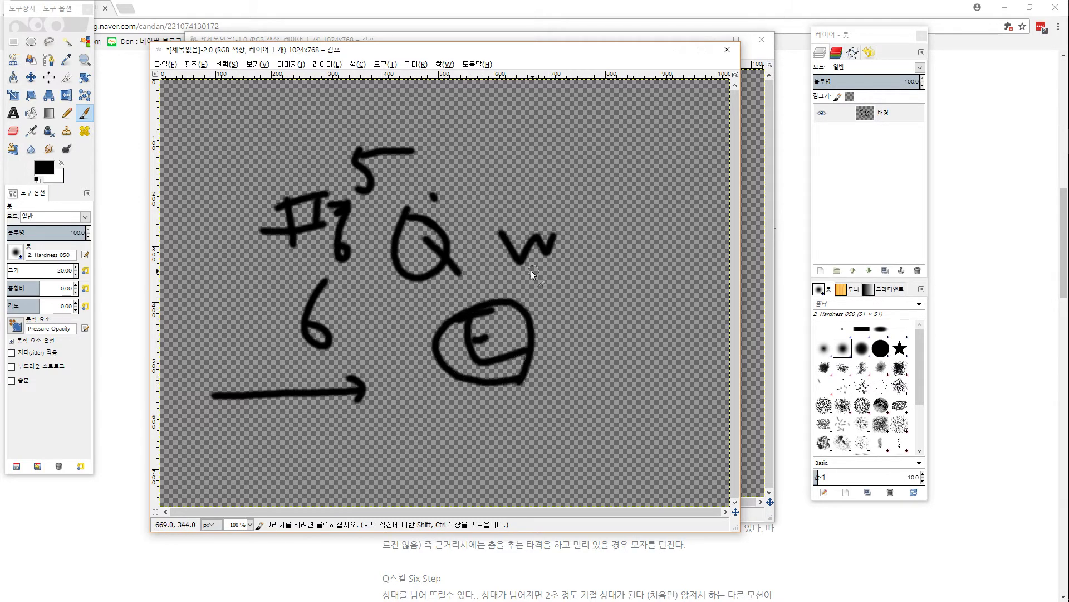
Handwrite a short Korean word above the W.
left_click_drag(526, 162, 540, 163)
left_click_drag(542, 153, 543, 177)
left_click_drag(549, 192, 563, 209)
left_click_drag(557, 150, 598, 167)
left_click_drag(591, 181, 607, 196)
left_click(548, 248)
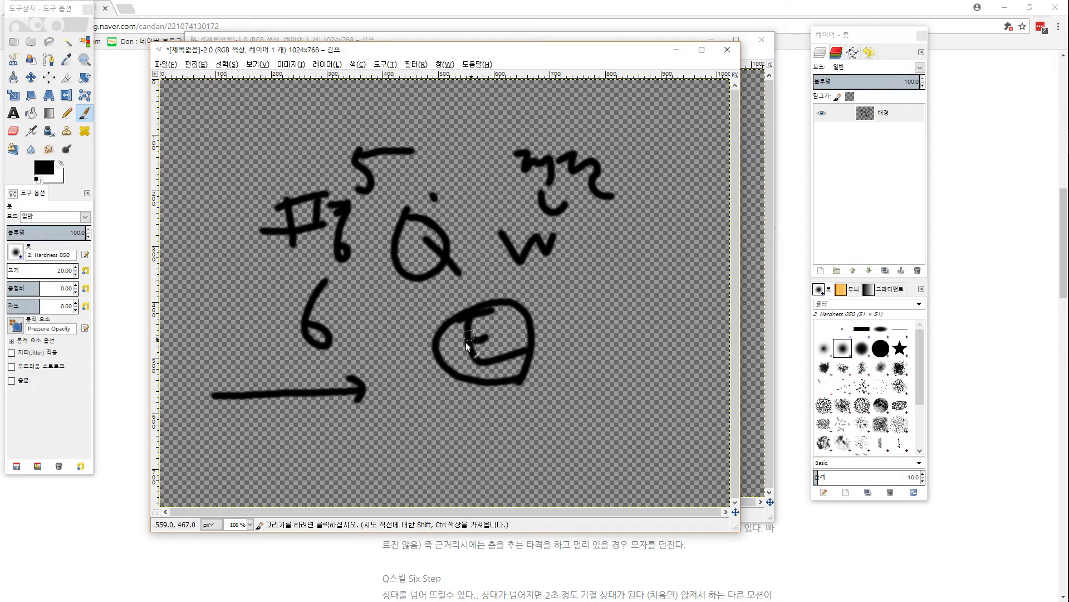
Paint the letters Q and W below the circled E, with an arrow pointing right under them.
mouse_move(444, 398)
left_mouse_down()
mouse_move(437, 454)
mouse_move(443, 397)
mouse_move(470, 453)
left_mouse_up()
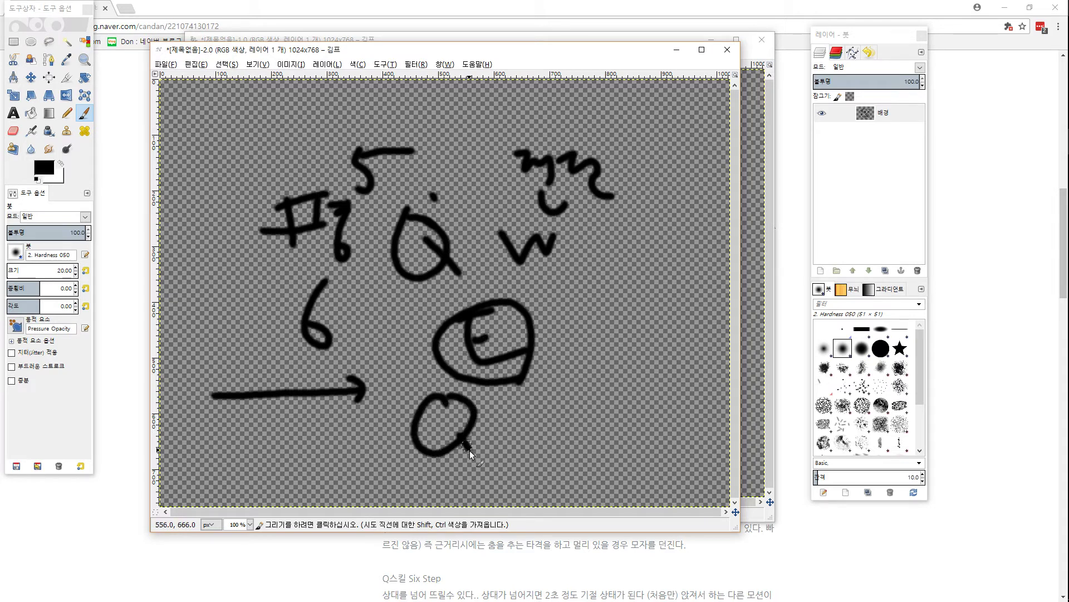
mouse_move(529, 404)
left_mouse_down()
mouse_move(551, 430)
mouse_move(582, 406)
left_mouse_up()
mouse_move(447, 471)
left_mouse_down()
mouse_move(533, 454)
mouse_move(514, 465)
left_mouse_up()
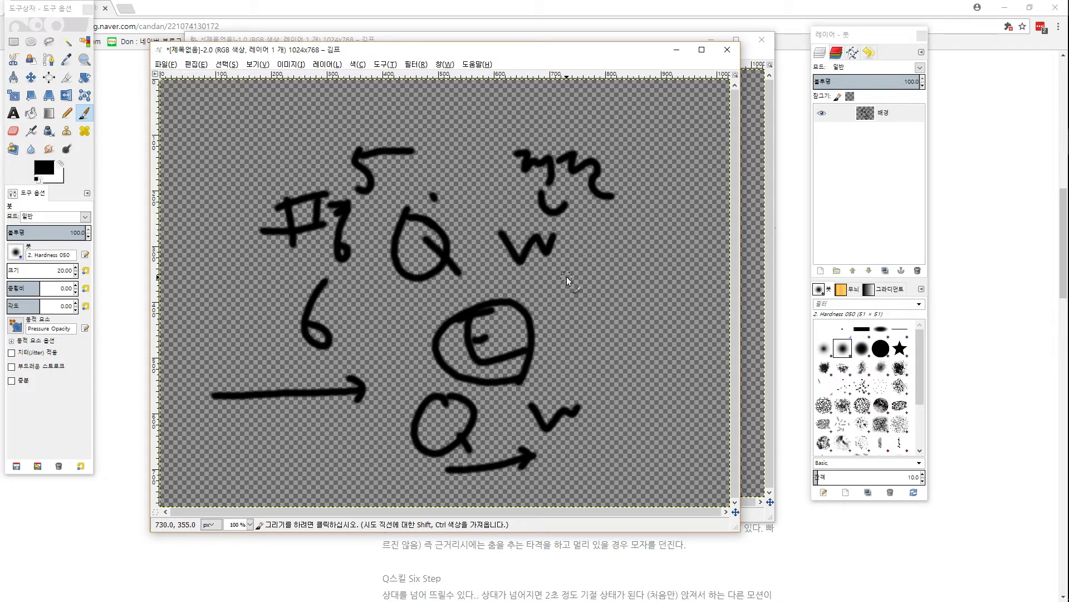
Paint Q W with an E underneath to the right of the circled E, and add W Q with a small E below.
mouse_move(575, 265)
left_mouse_down()
mouse_move(591, 320)
mouse_move(620, 357)
left_mouse_up()
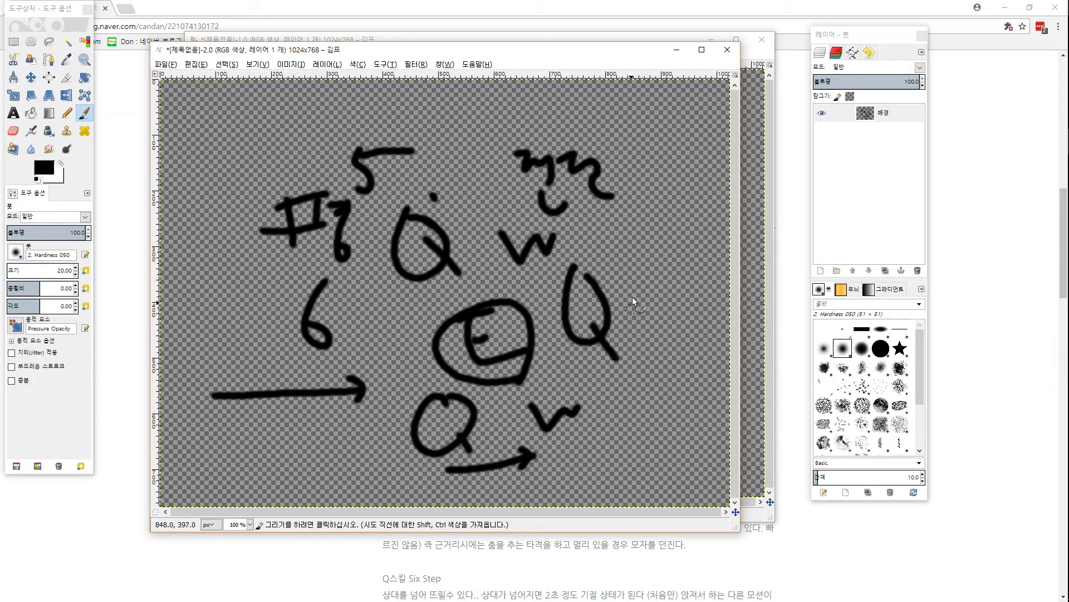
mouse_move(626, 286)
left_mouse_down()
mouse_move(674, 325)
mouse_move(691, 293)
left_mouse_up()
left_click_drag(633, 352, 671, 350)
left_click_drag(659, 360, 653, 391)
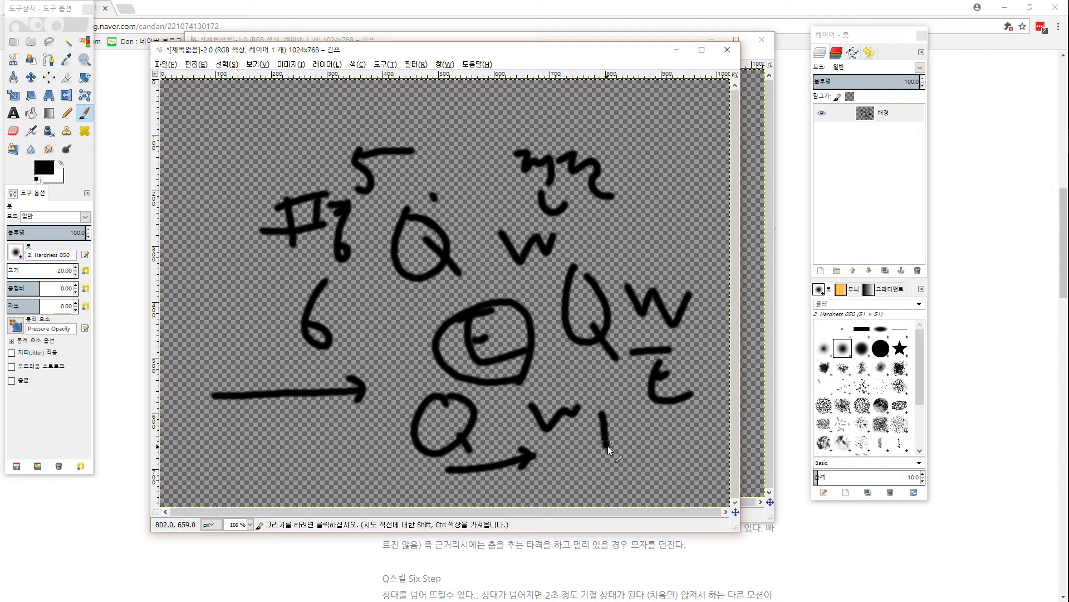
left_click_drag(608, 445, 640, 422)
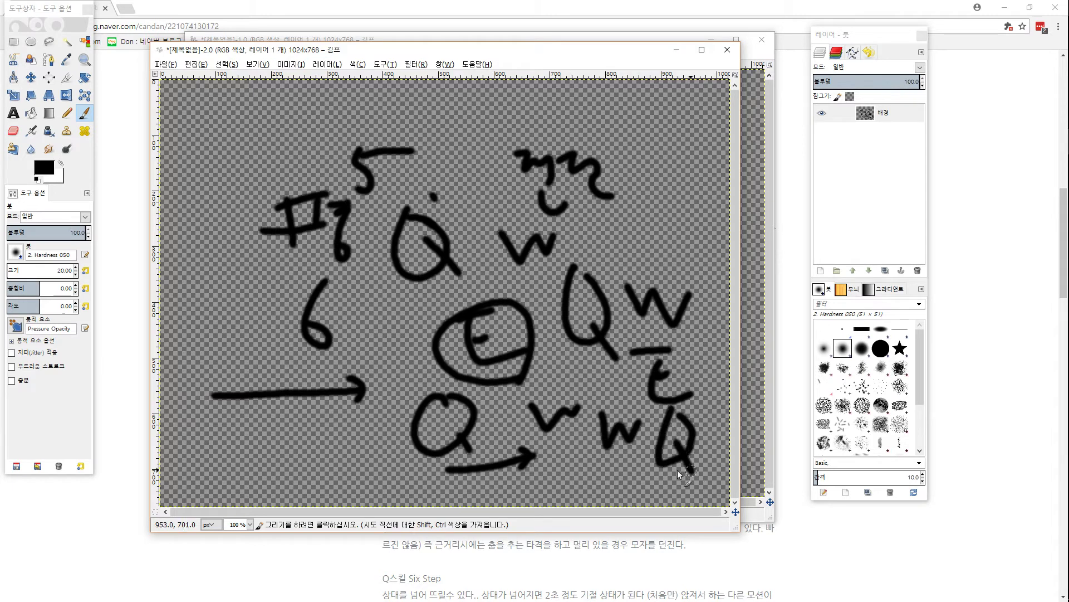
mouse_move(662, 471)
left_mouse_down()
mouse_move(660, 490)
mouse_move(691, 495)
left_mouse_up()
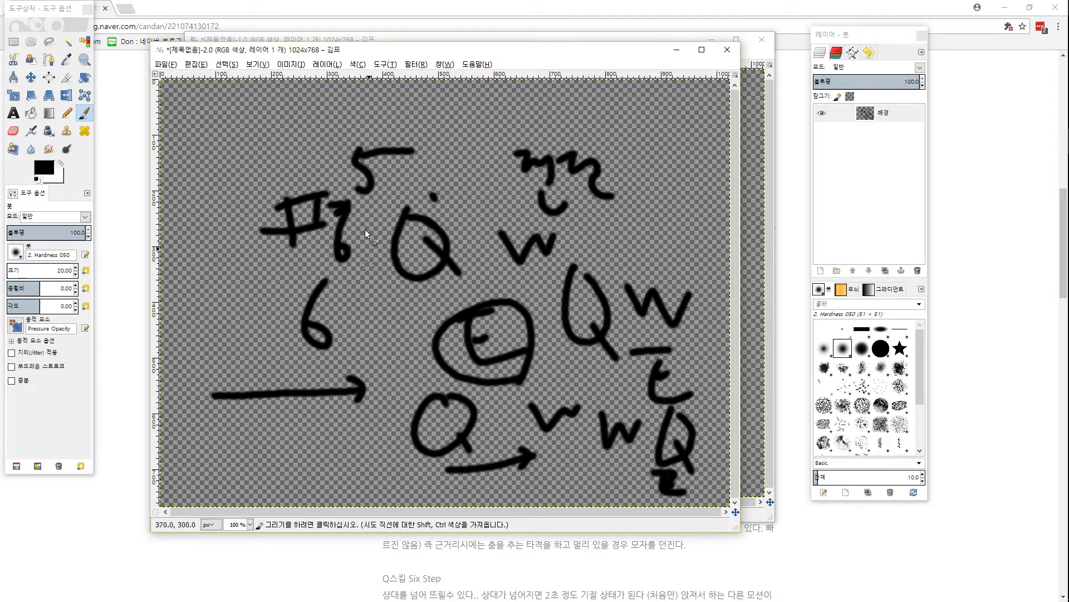
Circle the Korean syllable beside the first Q, and handwrite a Korean word above it with an arrow leading to "Tn".
mouse_move(365, 258)
left_mouse_down()
mouse_move(304, 269)
mouse_move(252, 199)
mouse_move(363, 202)
mouse_move(358, 261)
left_mouse_up()
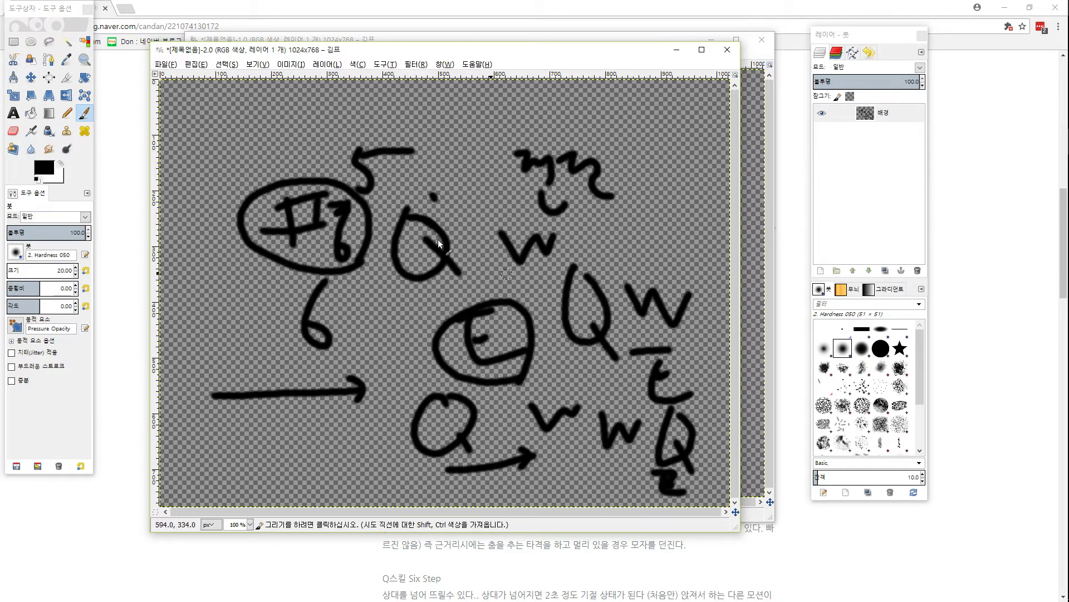
left_click_drag(246, 112, 265, 128)
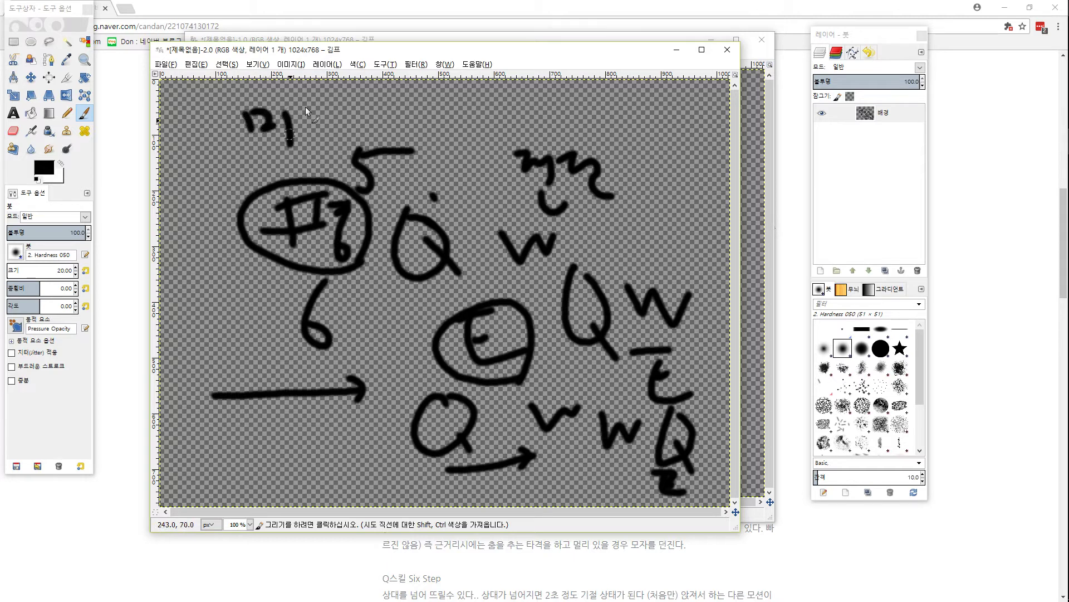
left_click_drag(338, 102, 358, 149)
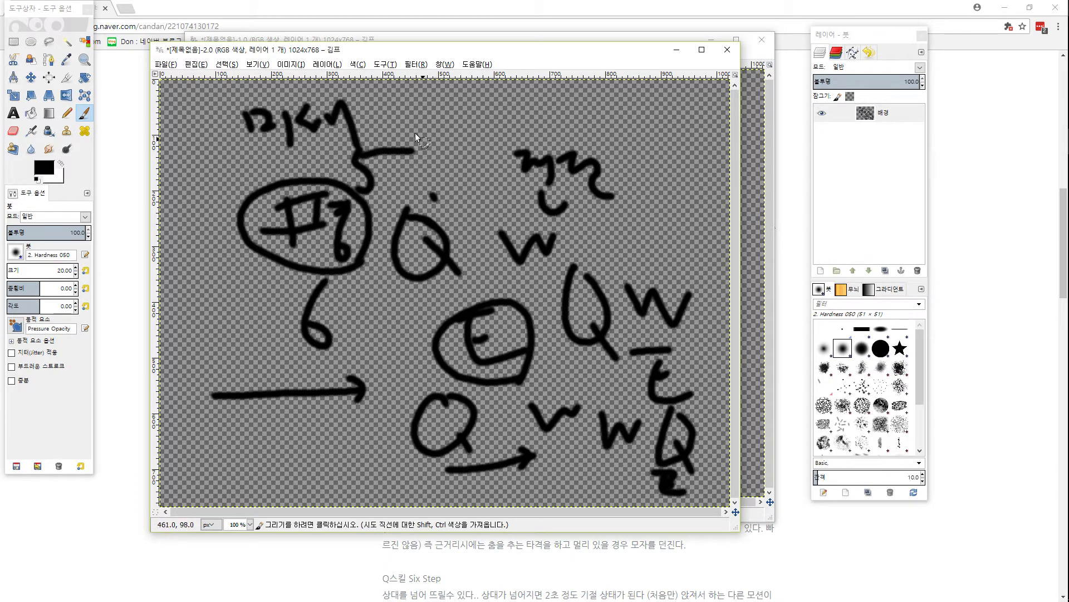
left_click_drag(423, 118, 436, 147)
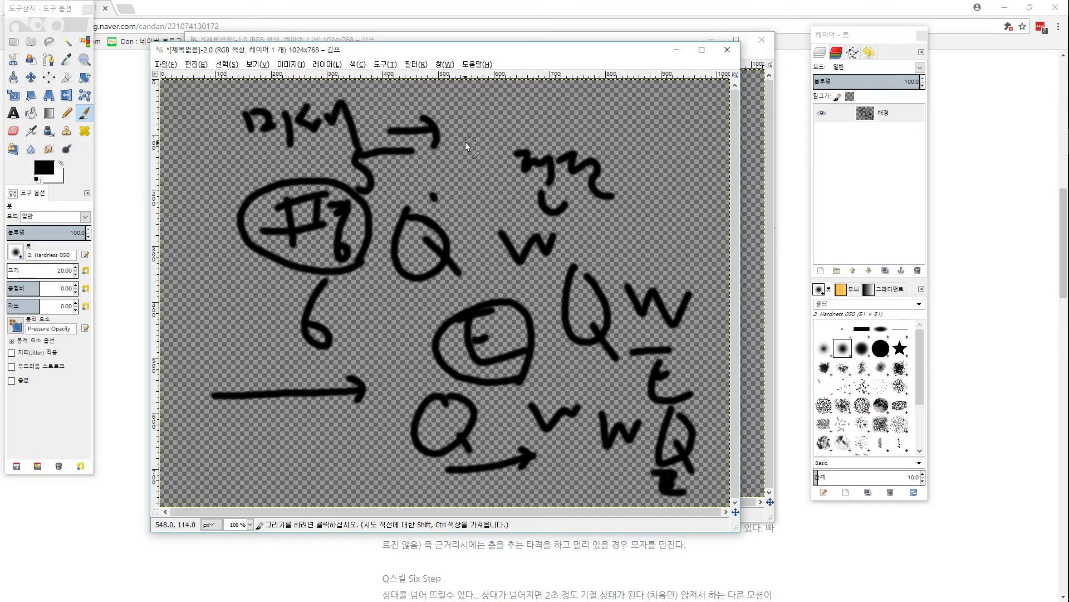
left_click_drag(452, 112, 477, 109)
left_click_drag(465, 111, 467, 131)
mouse_move(478, 118)
left_mouse_down()
mouse_move(482, 134)
mouse_move(506, 134)
left_mouse_up()
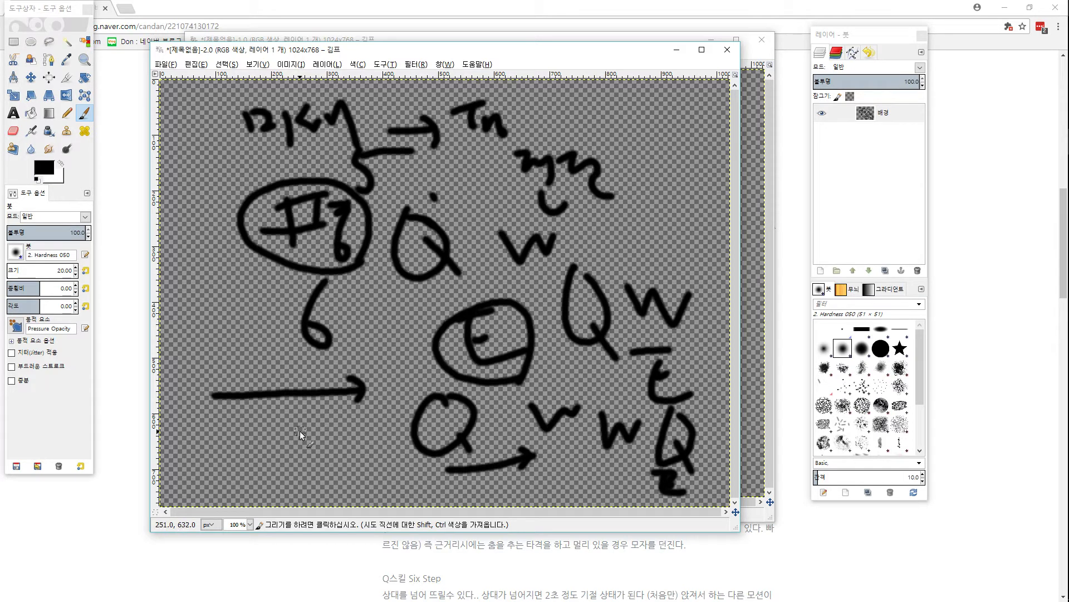
Handwrite a Korean word below the long arrow and draw a loop around it.
left_click_drag(332, 444, 342, 477)
mouse_move(357, 426)
left_mouse_down()
mouse_move(361, 453)
mouse_move(396, 466)
mouse_move(394, 477)
mouse_move(359, 439)
mouse_move(385, 418)
left_mouse_up()
mouse_move(362, 426)
left_mouse_down()
mouse_move(366, 448)
mouse_move(386, 437)
left_mouse_up()
left_click_drag(367, 462, 394, 457)
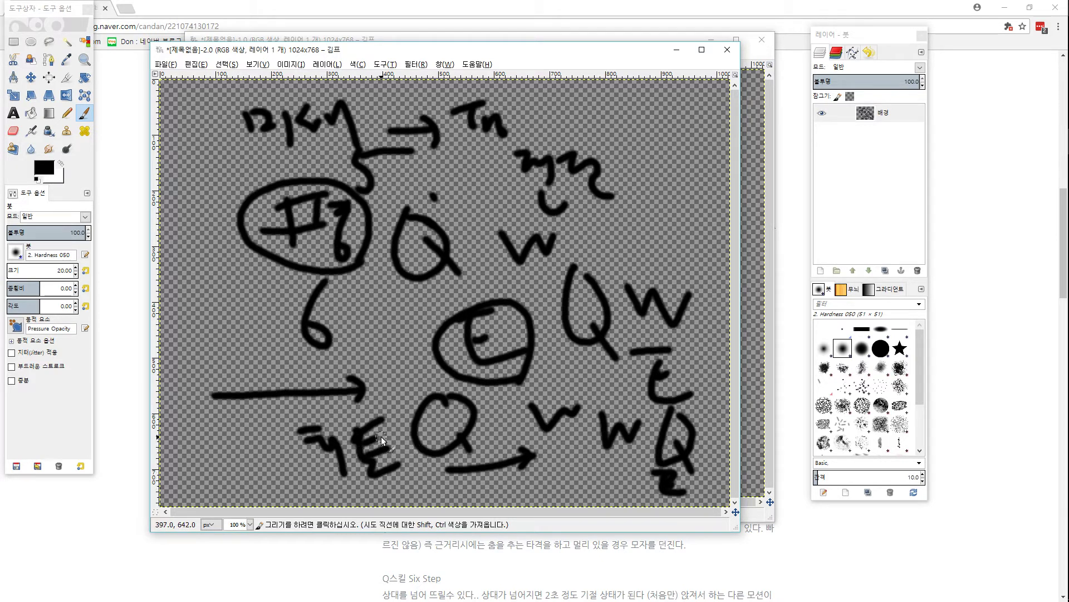
mouse_move(412, 394)
left_mouse_down()
mouse_move(310, 415)
mouse_move(273, 446)
mouse_move(295, 476)
mouse_move(413, 466)
left_mouse_up()
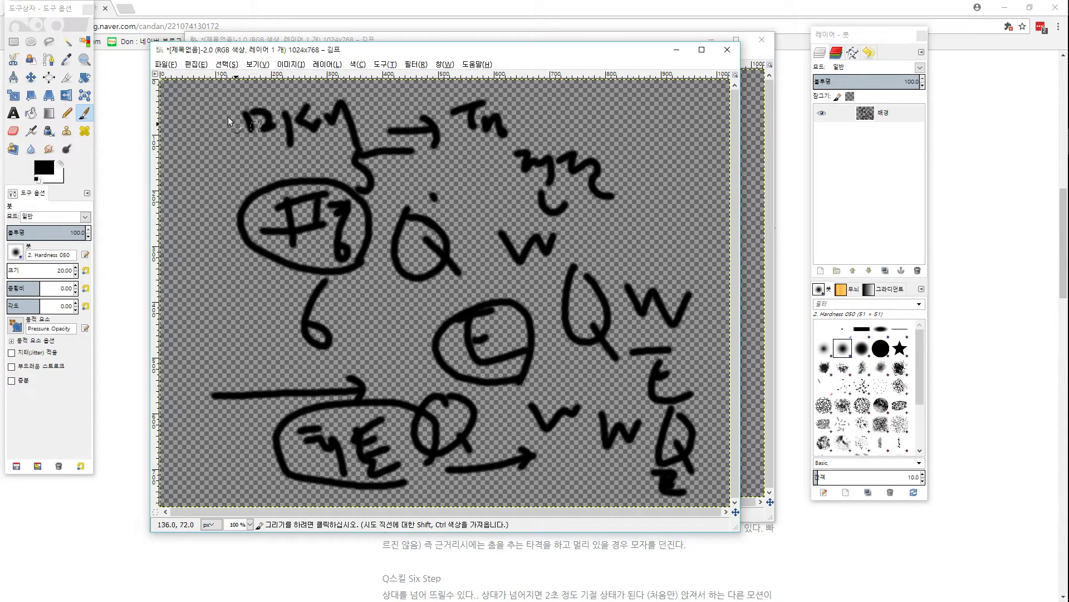
Create another blank 1024 x 768 px image.
left_click(172, 65)
left_click(184, 74)
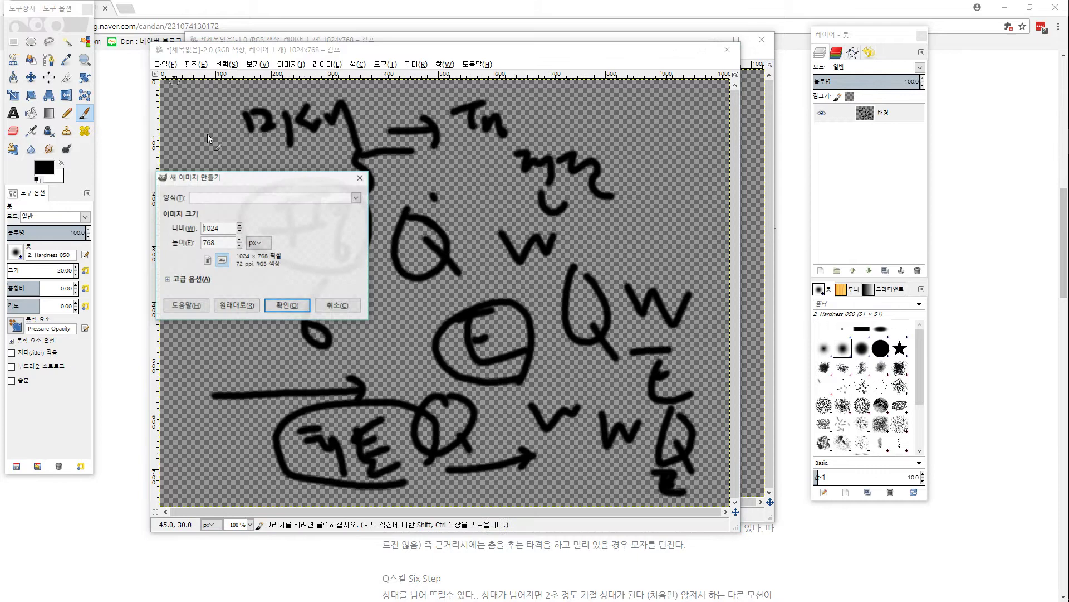
left_click(281, 307)
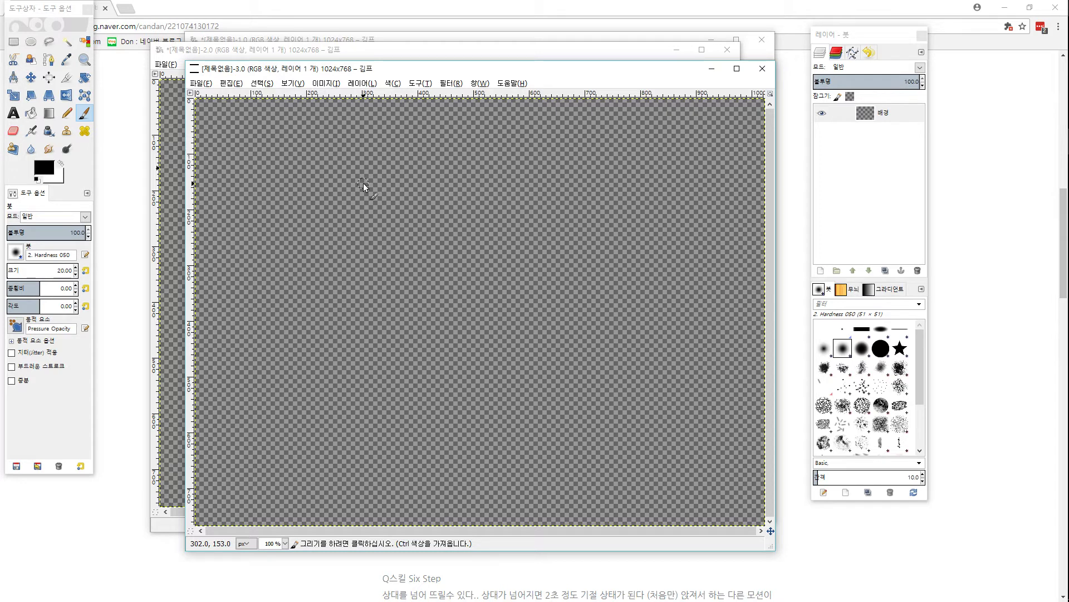
Shift the new image window slightly, bring the annotated image to the front, and switch back to the blog post in the browser.
mouse_move(401, 74)
left_mouse_down()
mouse_move(397, 244)
mouse_move(411, 96)
mouse_move(401, 78)
left_mouse_up()
left_click(417, 52)
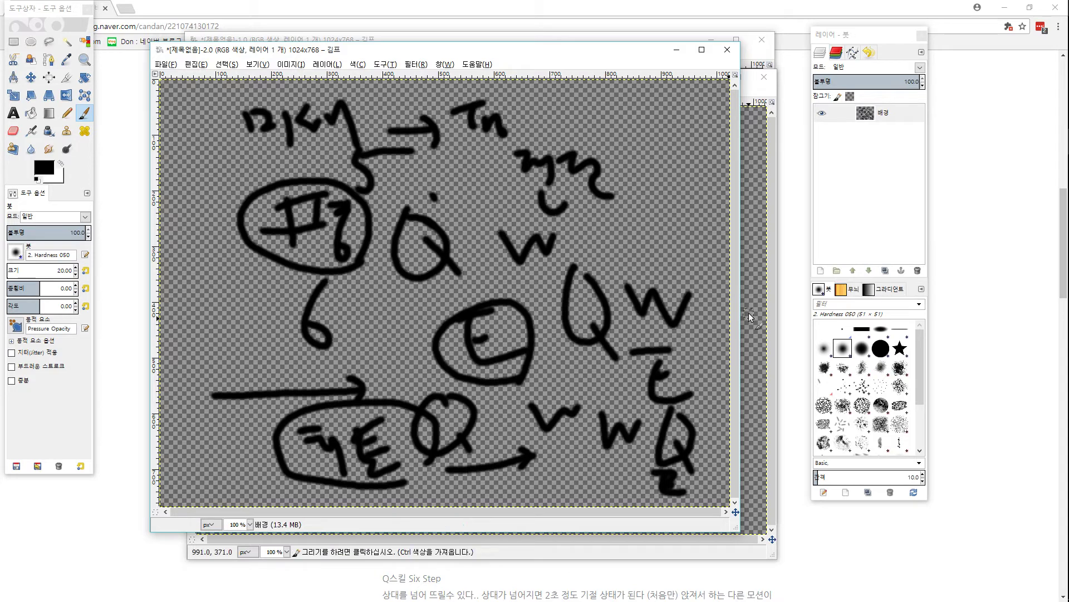
left_click(971, 296)
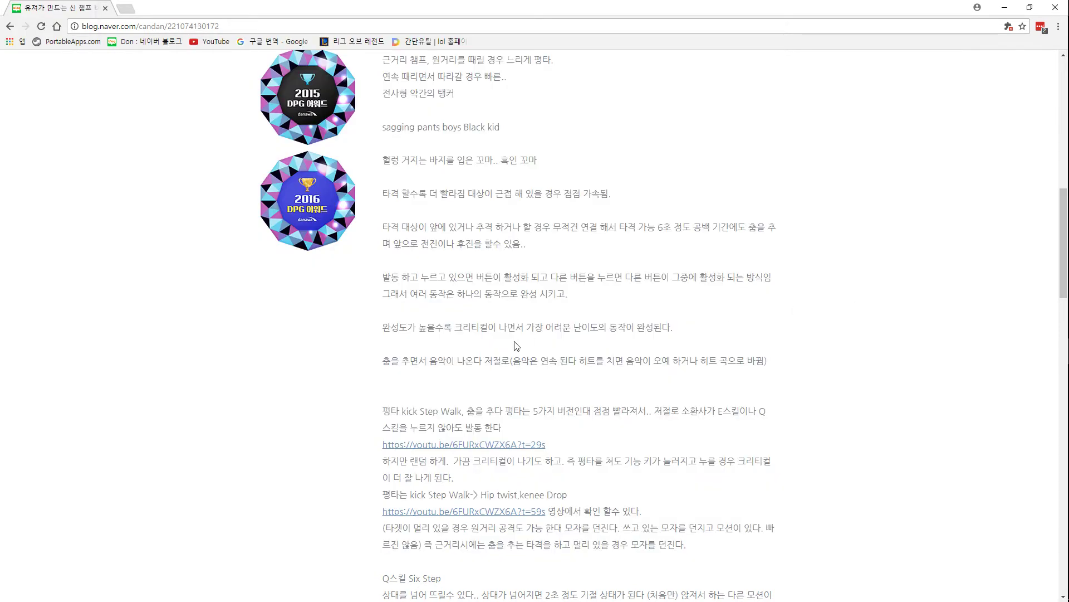
Read through the blog post to the red note below the R skill, switch to GIMP, and create a blank 1024 x 768 px image.
scroll(474, 351, "up", 1)
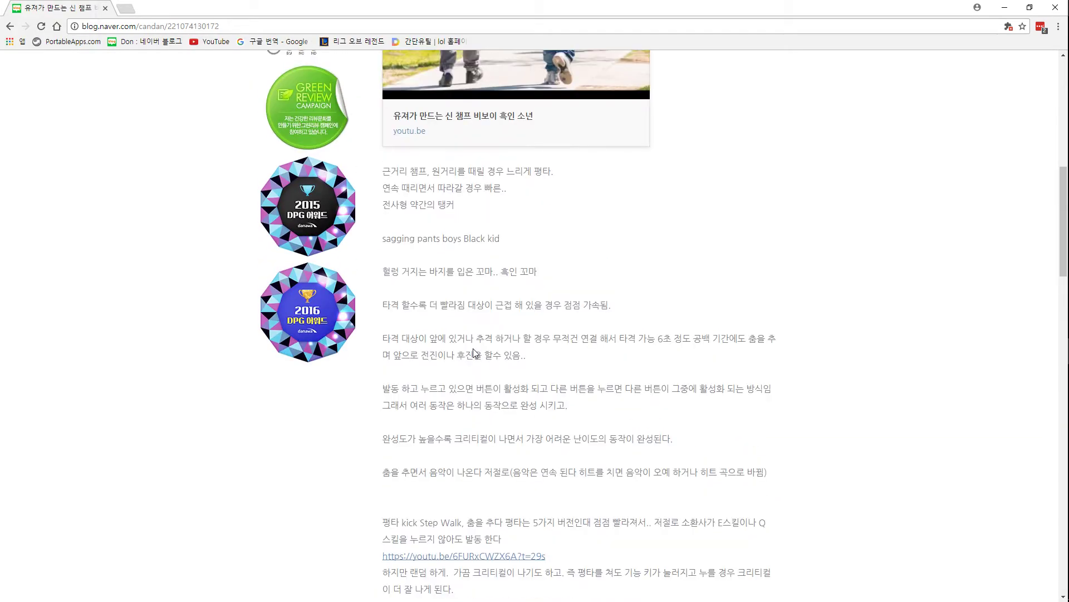
scroll(474, 351, "down", 5)
scroll(474, 351, "down", 2)
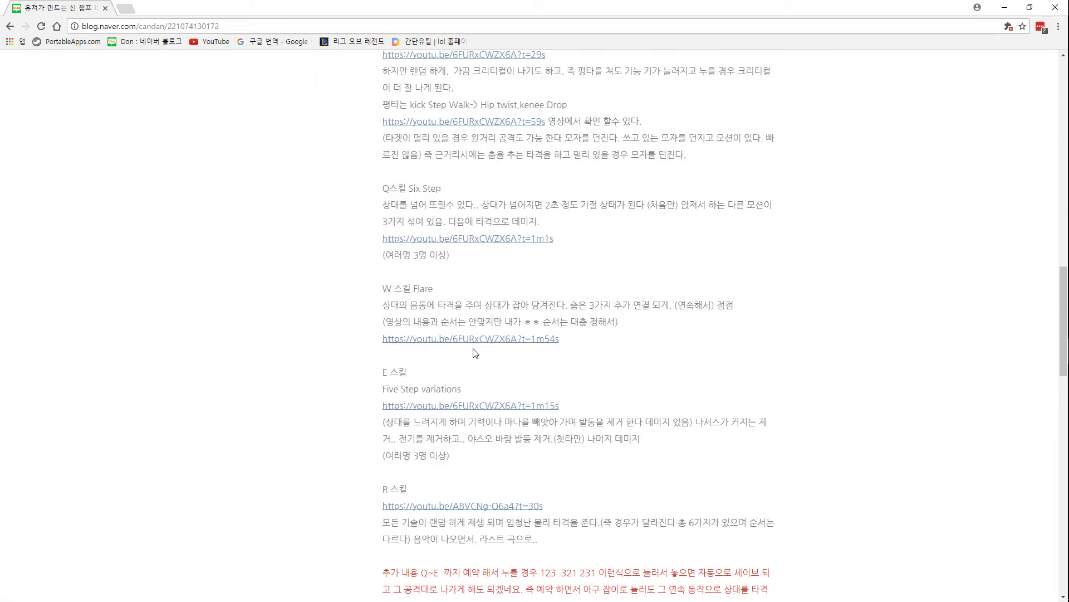
scroll(475, 352, "down", 4)
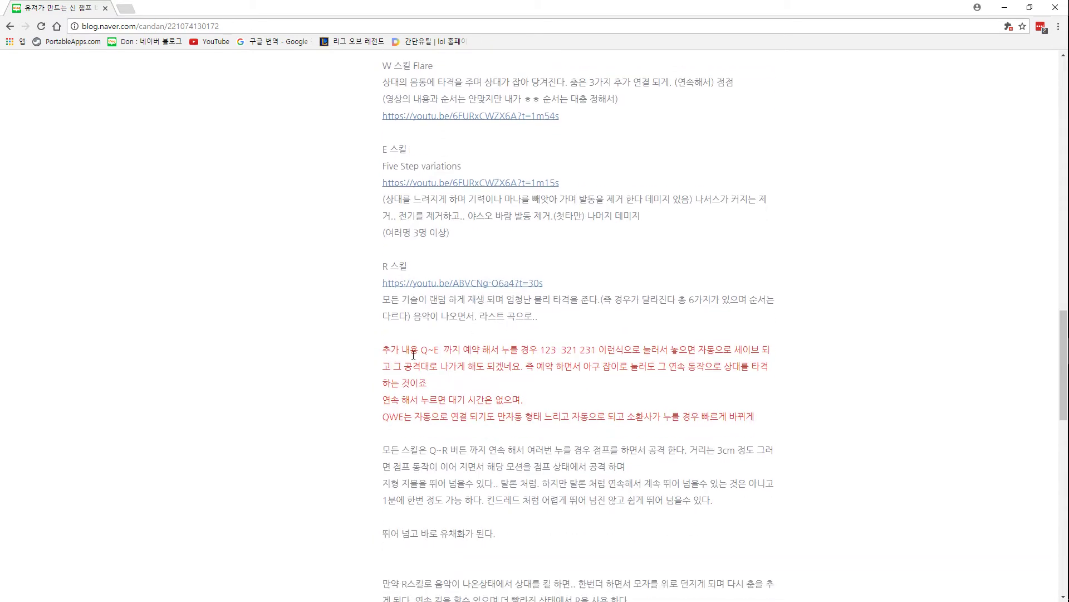
key("alt+Tab")
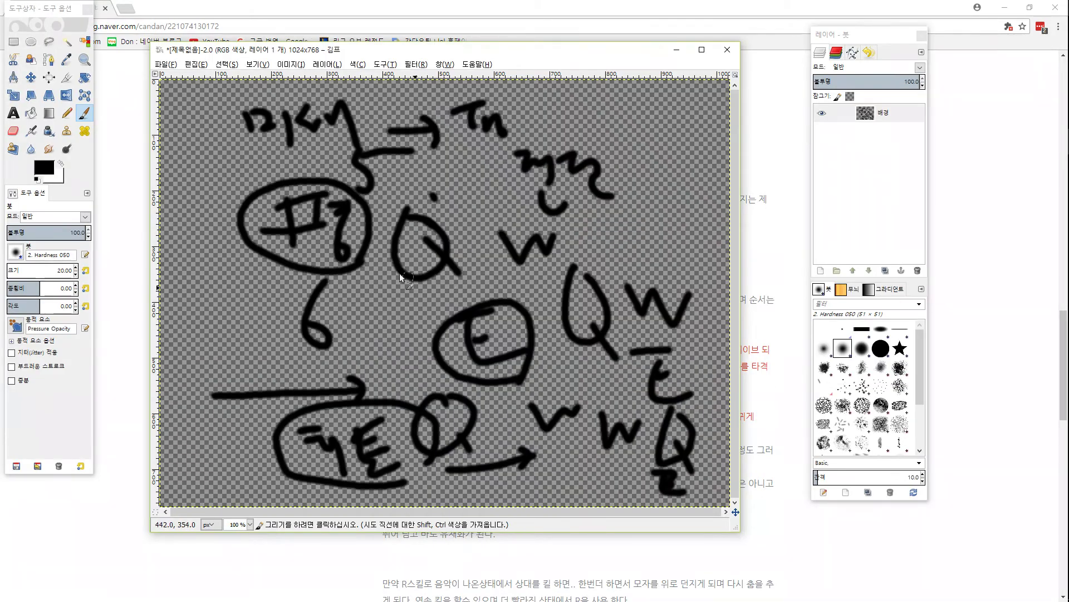
left_click(165, 64)
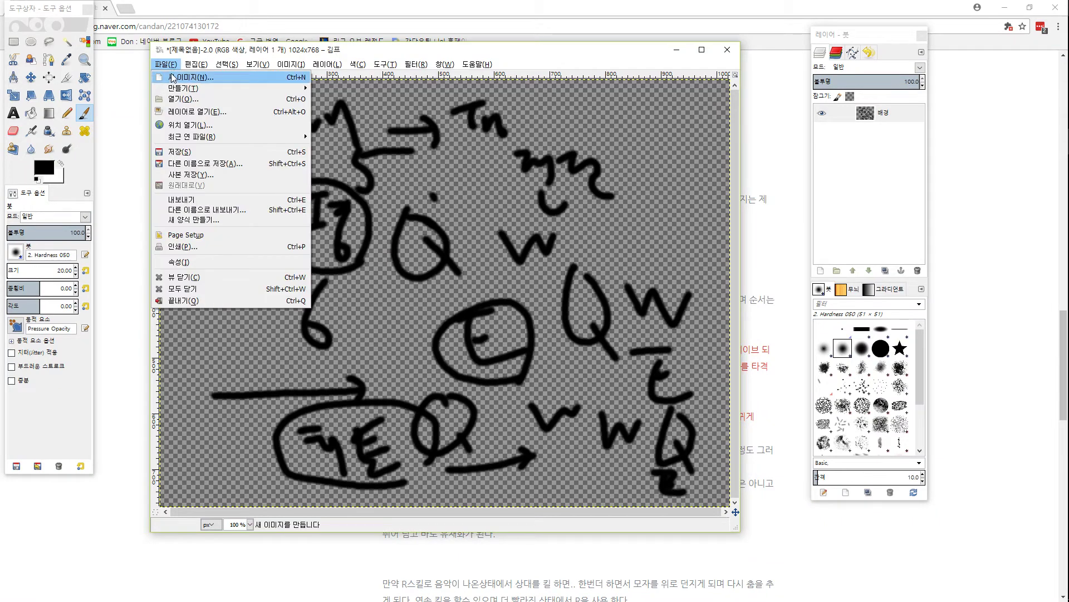
left_click(184, 74)
left_click(275, 306)
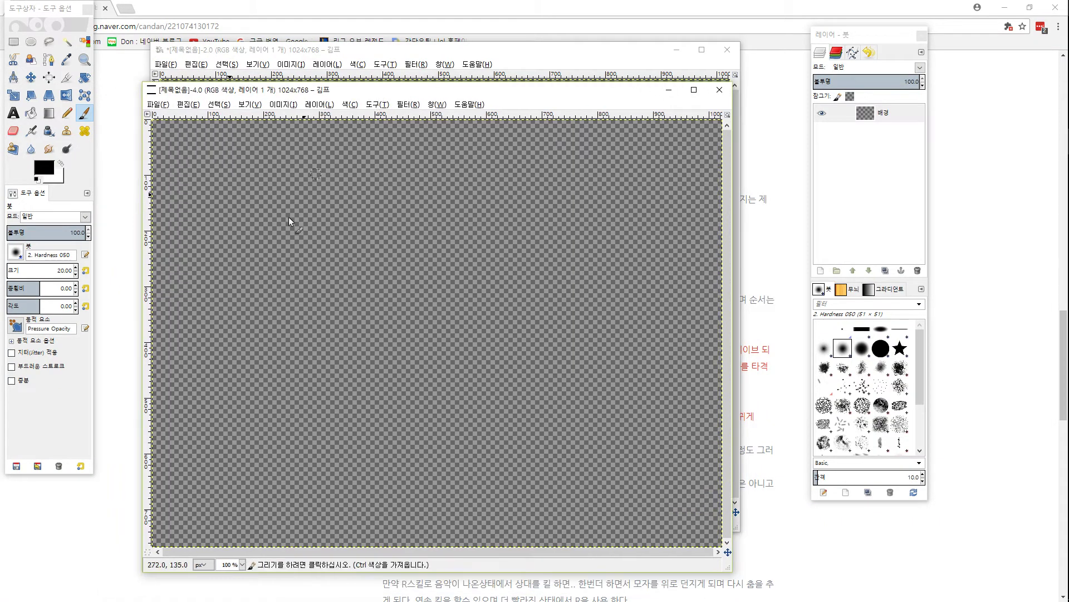
Handwrite "2 3 1" with "Q W E" beneath it, and draw a rectangle to the upper right of the numbers.
mouse_move(268, 241)
left_mouse_down()
mouse_move(278, 272)
mouse_move(314, 265)
left_mouse_up()
left_click_drag(333, 228, 346, 243)
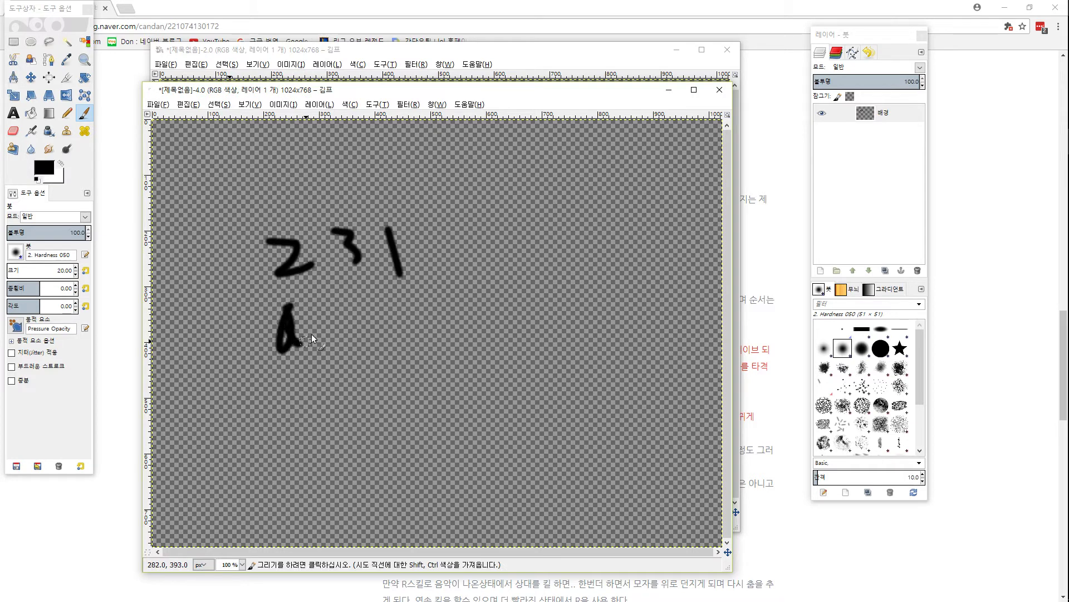
left_click_drag(324, 312, 346, 322)
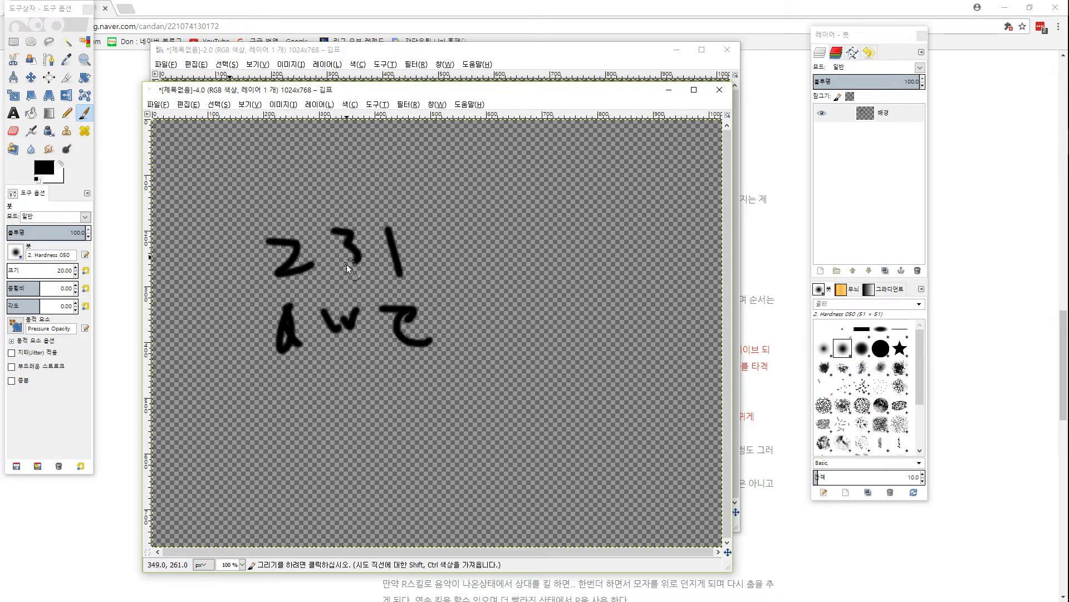
left_click_drag(504, 242, 610, 182)
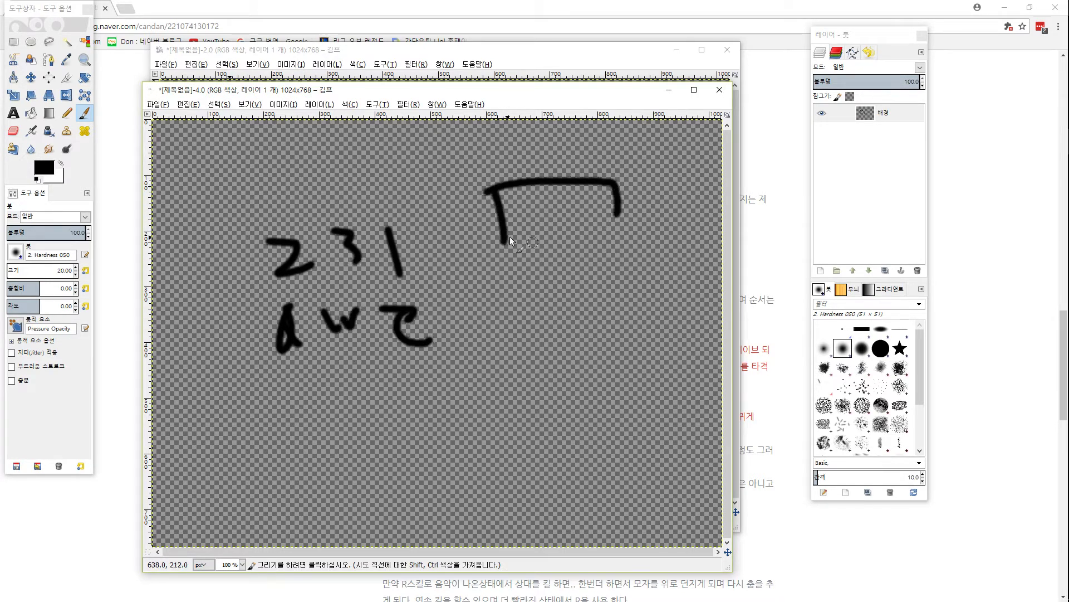
left_click_drag(509, 236, 610, 227)
Draw a rightward arrow between the two rows and another below the letters, followed by a downward and an upward arrow.
mouse_move(311, 289)
left_mouse_down()
mouse_move(380, 287)
mouse_move(440, 281)
left_mouse_up()
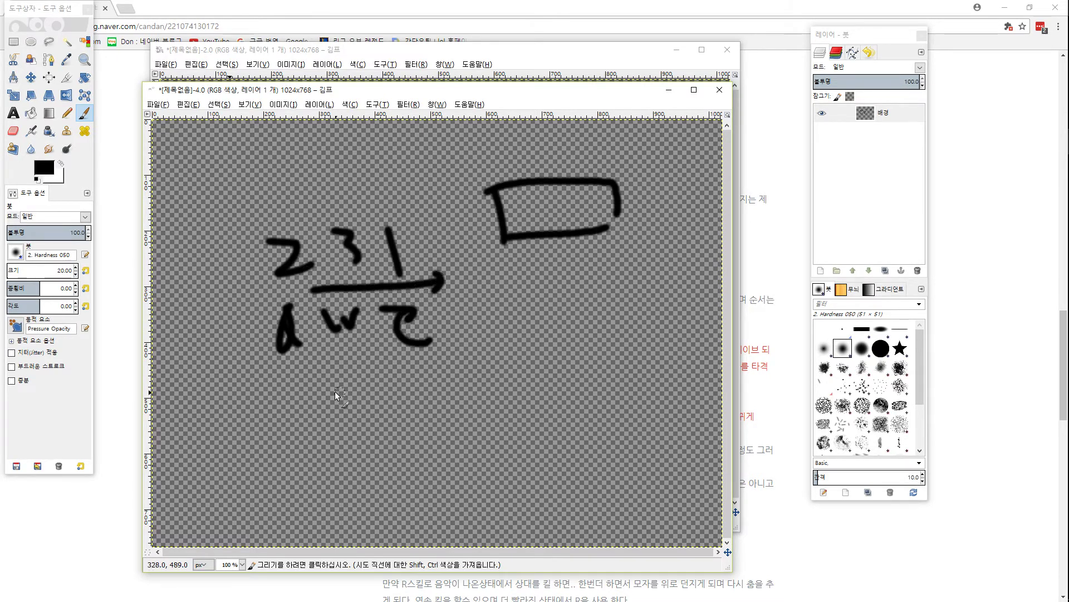
left_click_drag(321, 391, 416, 386)
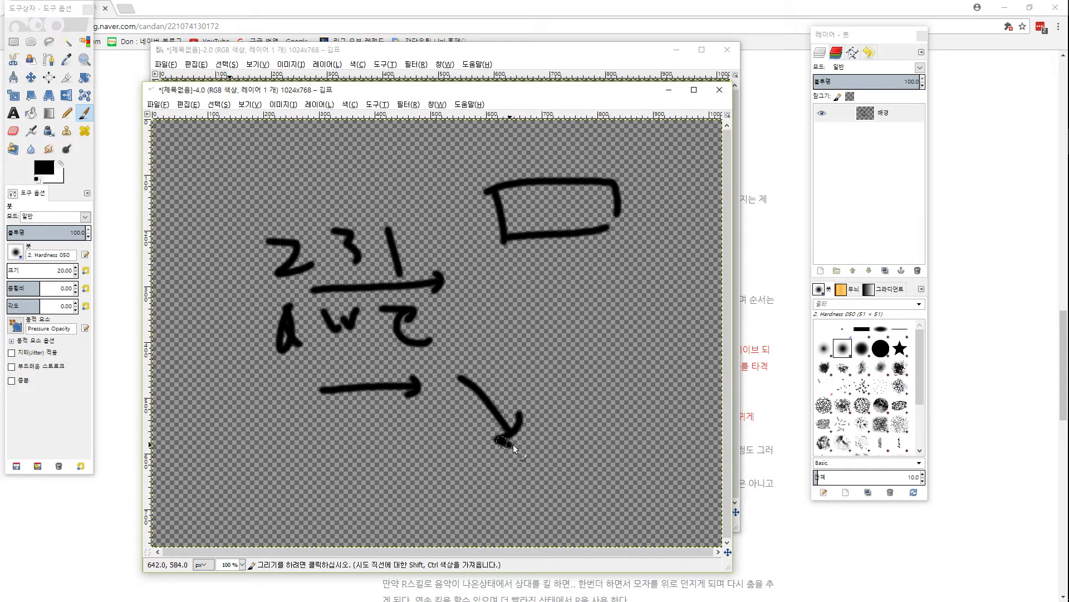
left_click_drag(504, 442, 511, 446)
mouse_move(547, 436)
left_mouse_down()
mouse_move(566, 354)
mouse_move(583, 383)
left_mouse_up()
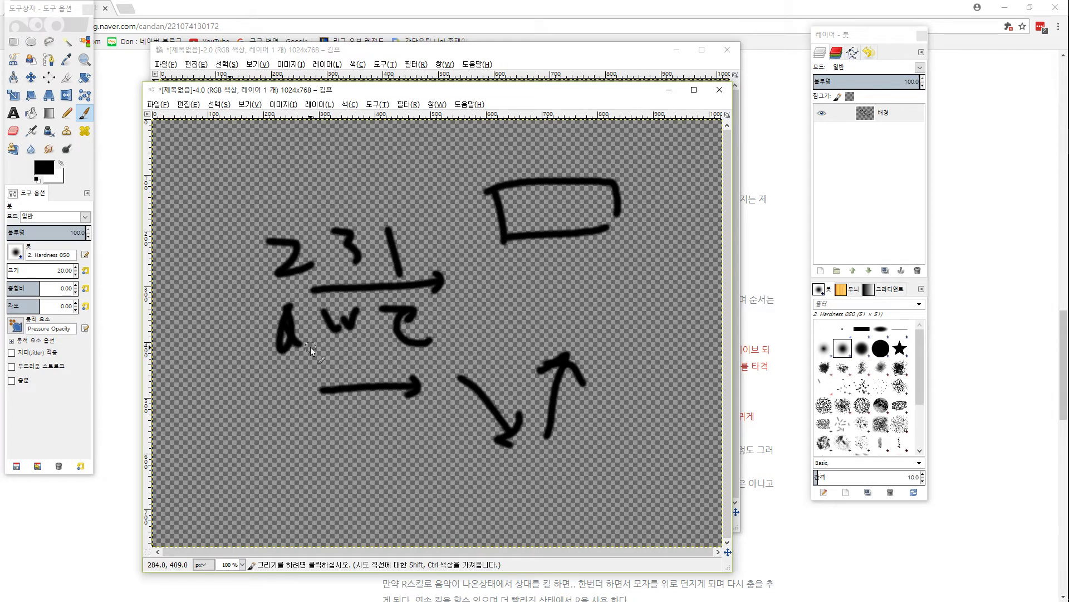
Draw a slanted bar divided into segments below the rectangle, with handwritten marks under it and a rightward arrow along its lower edge.
mouse_move(490, 278)
left_mouse_down()
mouse_move(504, 322)
mouse_move(707, 279)
mouse_move(712, 289)
left_mouse_up()
left_click_drag(506, 322, 696, 284)
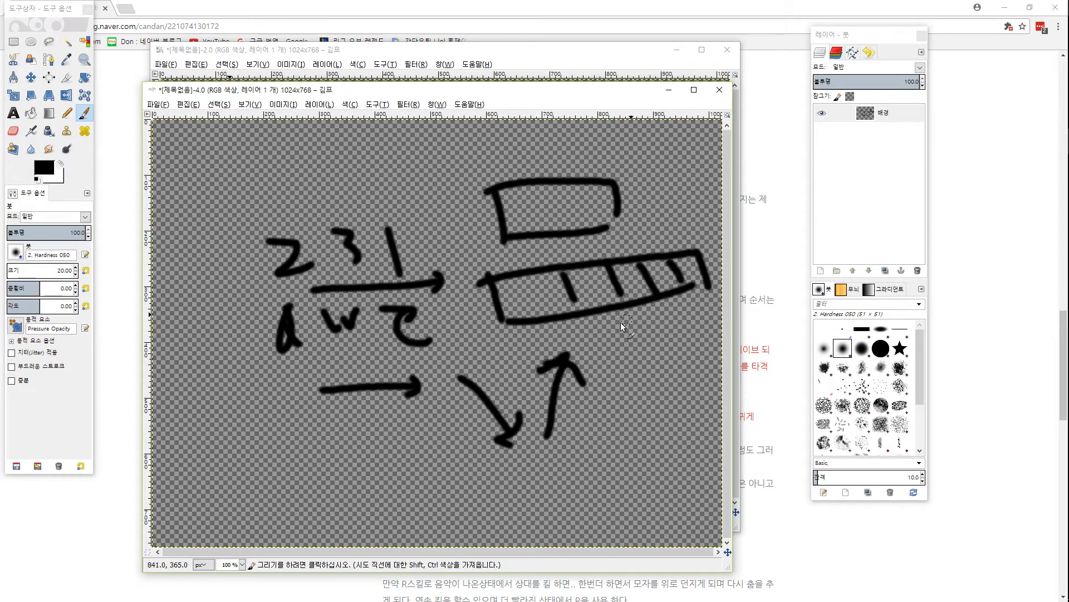
left_click_drag(595, 341, 611, 383)
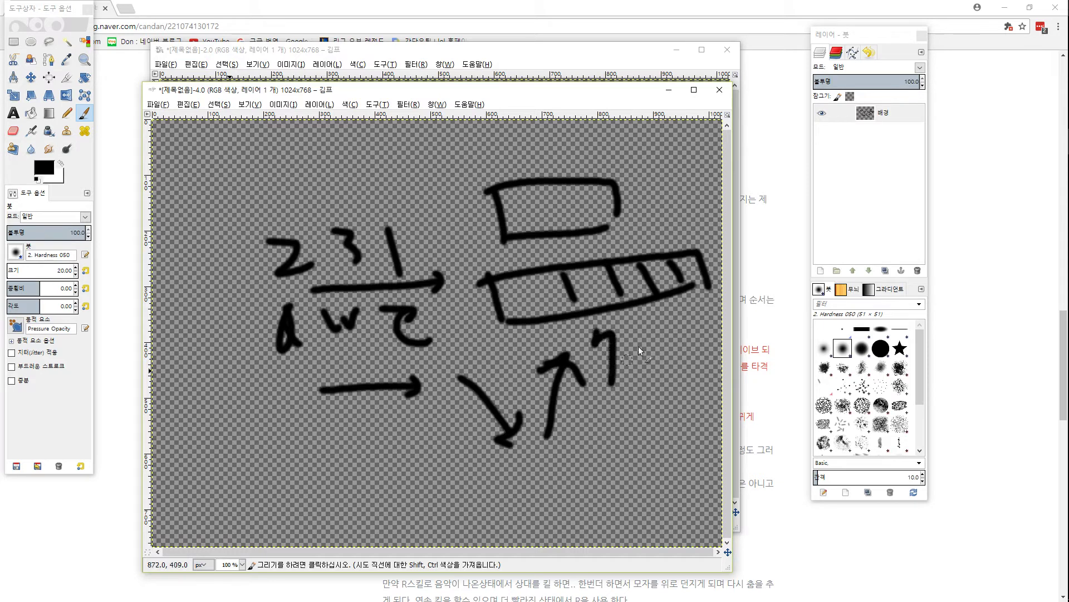
left_click_drag(521, 314, 682, 302)
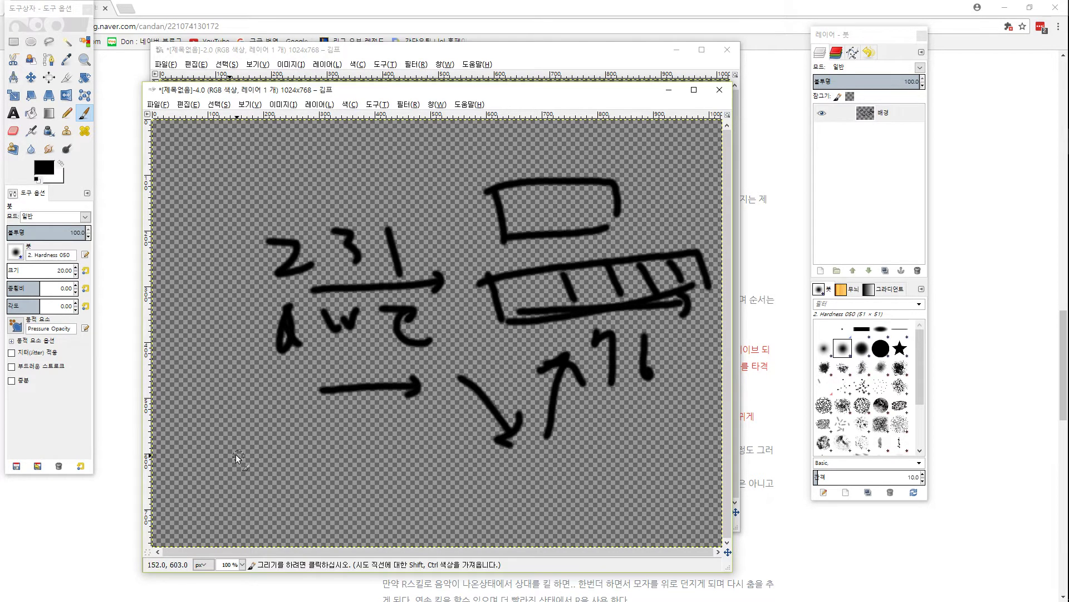
Draw a long empty rectangle at the lower left of the canvas, beneath the arrows.
left_click_drag(236, 454, 243, 504)
mouse_move(251, 463)
left_mouse_down()
mouse_move(245, 502)
mouse_move(324, 454)
mouse_move(437, 493)
left_mouse_up()
left_click_drag(270, 504, 438, 494)
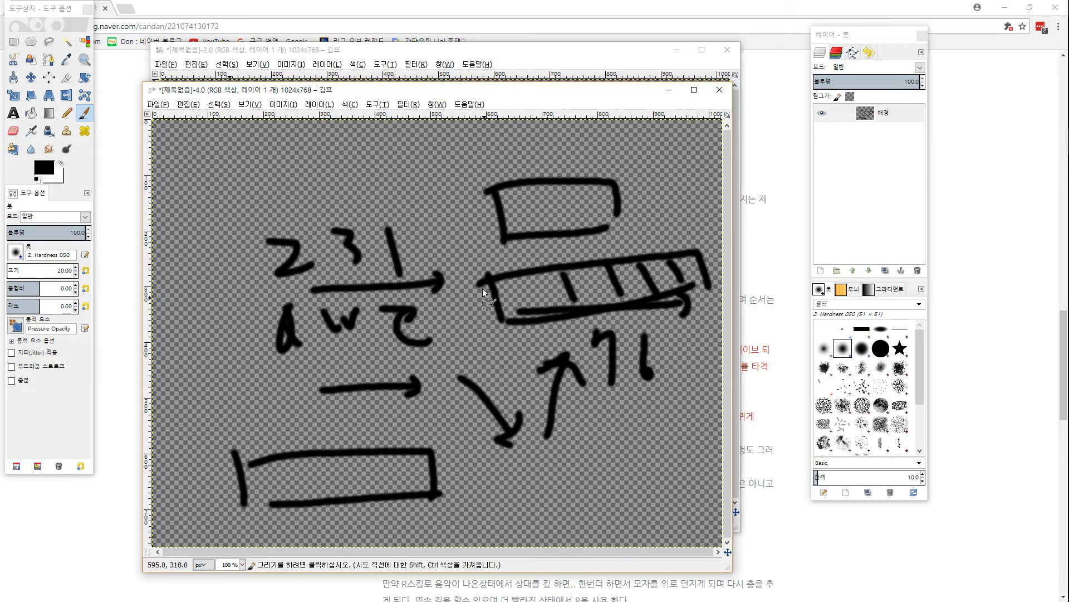
Create another blank 1024 x 768 px image and draw a large circle with three lines radiating from its centre.
left_click(158, 105)
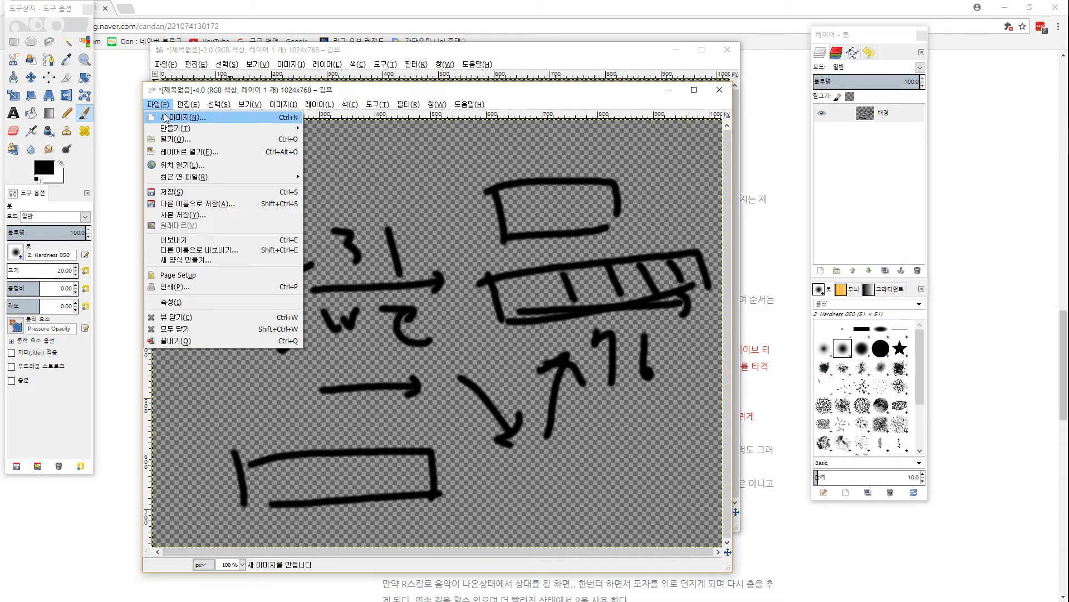
left_click(165, 117)
left_click(283, 305)
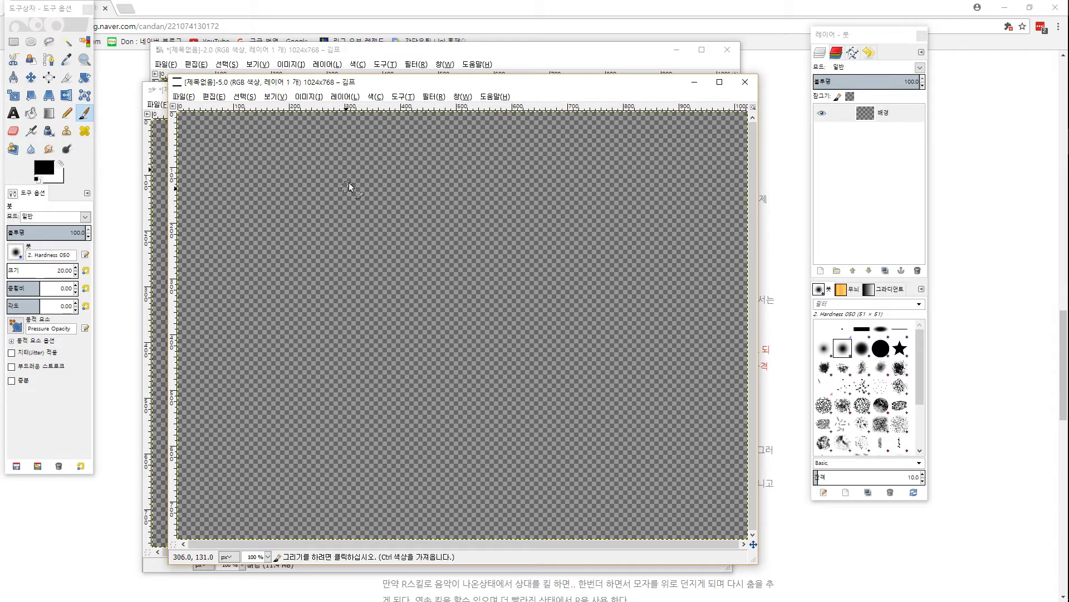
mouse_move(347, 163)
left_mouse_down()
mouse_move(290, 199)
mouse_move(323, 322)
mouse_move(469, 286)
mouse_move(438, 189)
mouse_move(352, 160)
mouse_move(376, 244)
mouse_move(491, 243)
left_mouse_up()
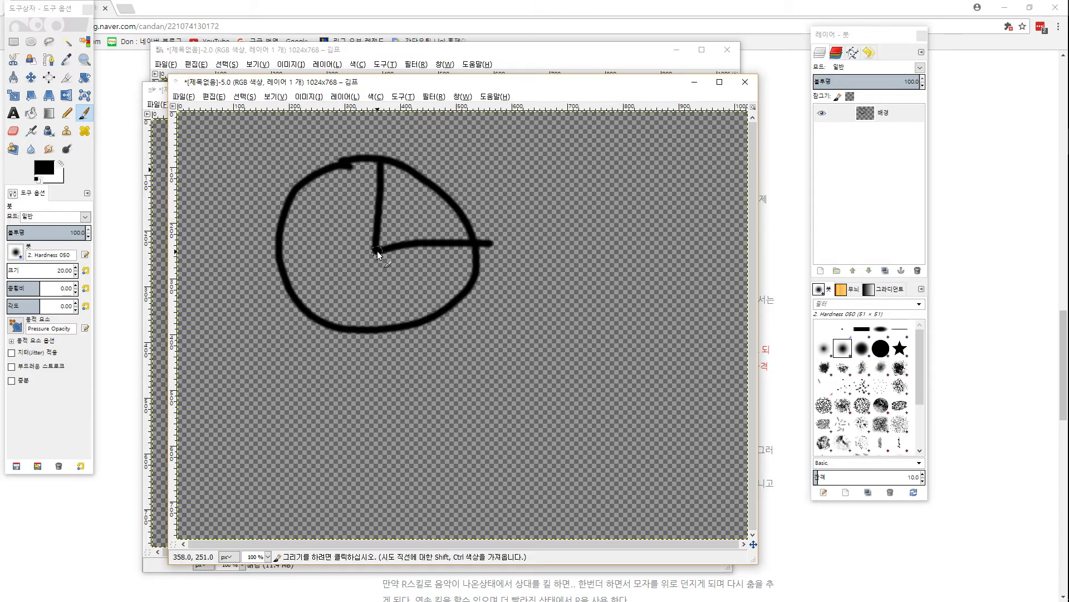
left_click_drag(377, 251, 423, 329)
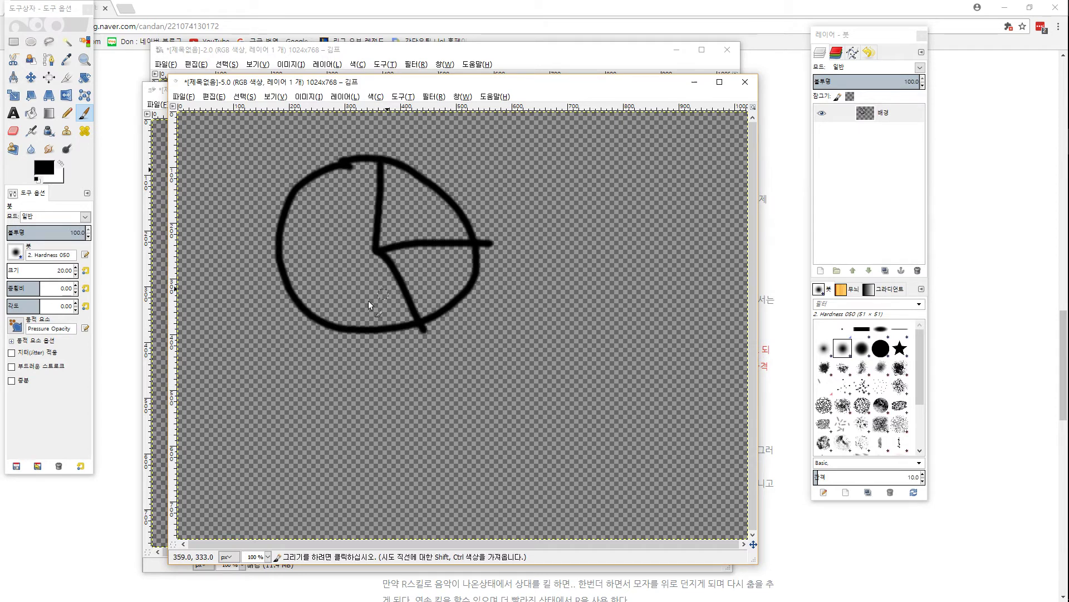
Handwrite a two-syllable Korean word below the large circle.
left_click_drag(345, 389, 351, 397)
left_click_drag(349, 380, 363, 433)
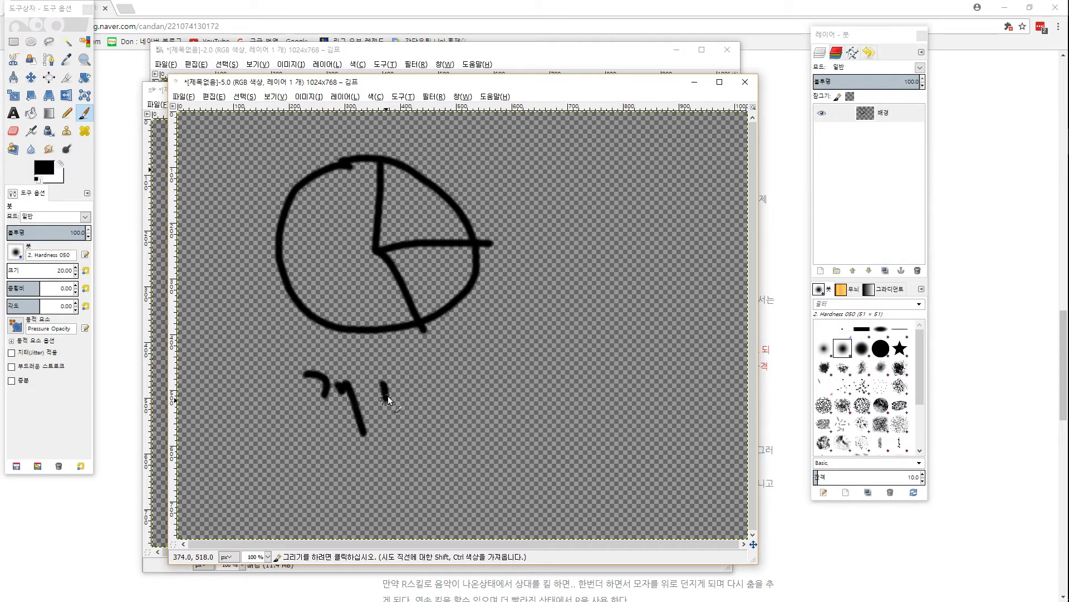
mouse_move(383, 376)
left_mouse_down()
mouse_move(390, 401)
mouse_move(414, 401)
left_mouse_up()
left_click_drag(393, 403, 426, 418)
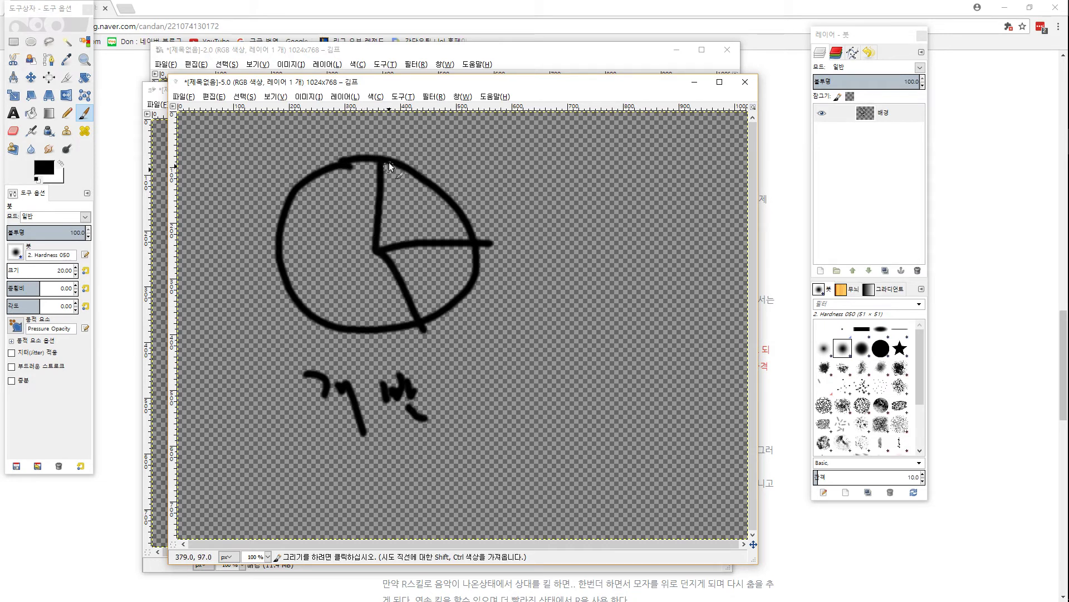
Thicken the lines from the large circle's centre, and add inner rings and short strokes across its upper right section.
left_click_drag(369, 243, 420, 319)
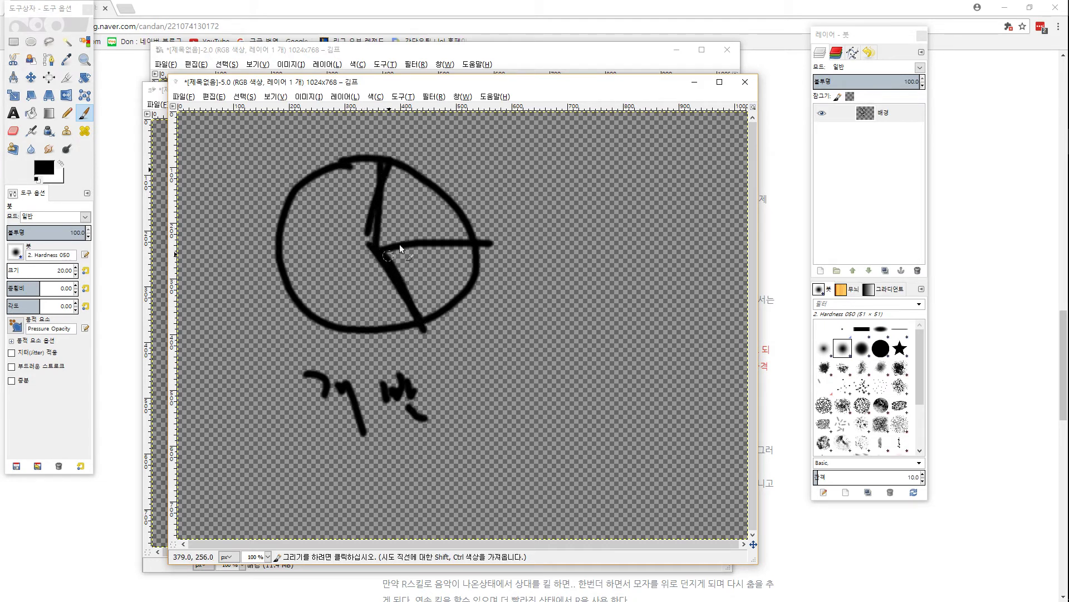
left_click_drag(426, 242, 372, 245)
left_click_drag(355, 185, 416, 223)
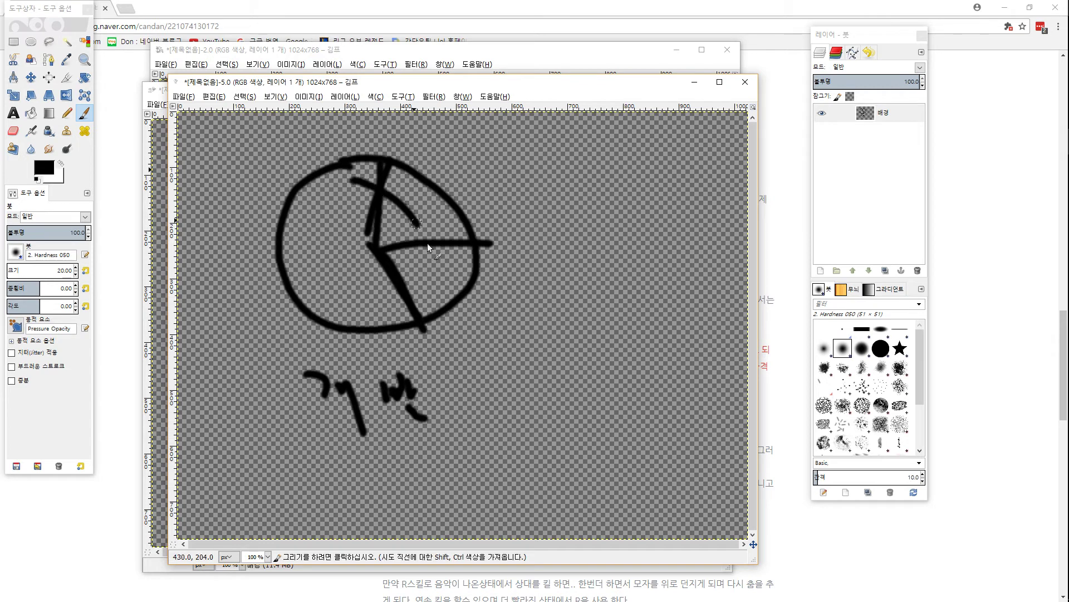
mouse_move(420, 322)
left_mouse_down()
mouse_move(384, 325)
mouse_move(330, 208)
mouse_move(399, 197)
mouse_move(315, 250)
mouse_move(364, 309)
mouse_move(417, 218)
mouse_move(356, 176)
mouse_move(330, 174)
mouse_move(419, 231)
mouse_move(448, 211)
mouse_move(443, 186)
mouse_move(385, 221)
mouse_move(415, 174)
mouse_move(377, 235)
mouse_move(427, 322)
mouse_move(433, 186)
mouse_move(381, 214)
mouse_move(417, 315)
left_mouse_up()
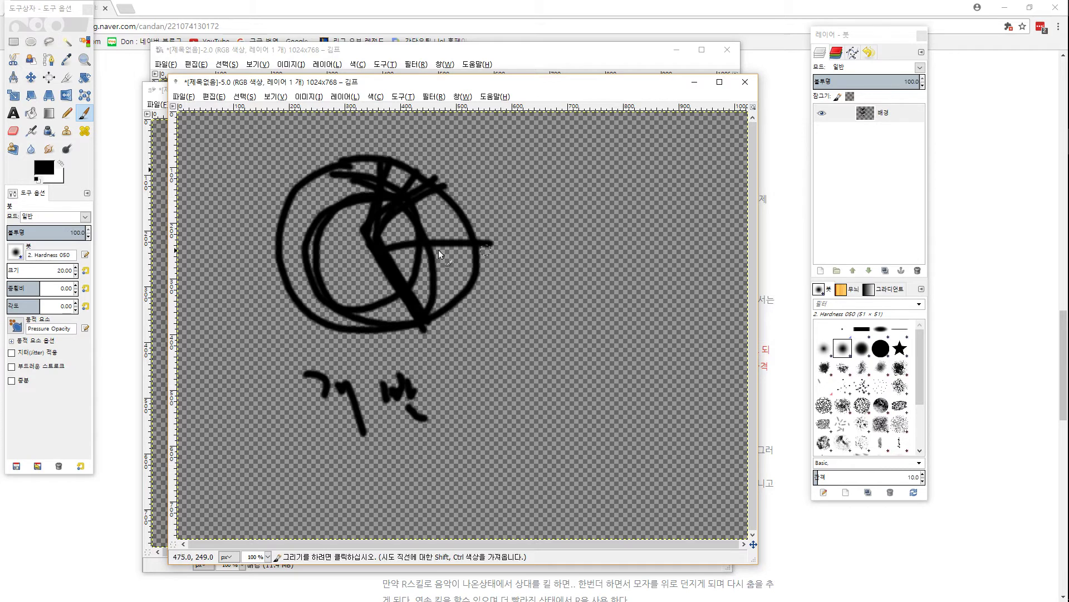
Draw three circles with clock-like hands in a column beside the large circle, and three smaller ones in a row beneath the Korean word.
mouse_move(573, 163)
left_mouse_down()
mouse_move(500, 230)
mouse_move(589, 301)
mouse_move(621, 202)
mouse_move(568, 167)
mouse_move(585, 191)
mouse_move(581, 172)
mouse_move(530, 231)
mouse_move(592, 295)
mouse_move(526, 356)
mouse_move(558, 460)
mouse_move(647, 361)
mouse_move(585, 321)
mouse_move(555, 393)
mouse_move(644, 366)
left_mouse_up()
mouse_move(608, 458)
left_mouse_down()
mouse_move(549, 527)
mouse_move(614, 457)
mouse_move(668, 483)
left_mouse_up()
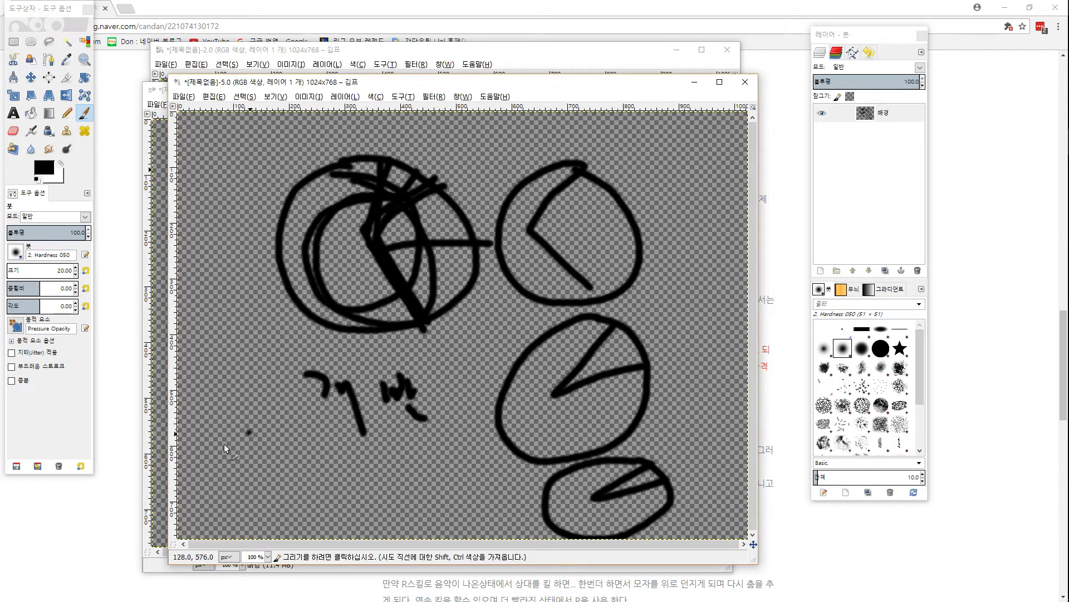
mouse_move(224, 444)
left_mouse_down()
mouse_move(252, 447)
mouse_move(256, 438)
mouse_move(243, 492)
left_mouse_up()
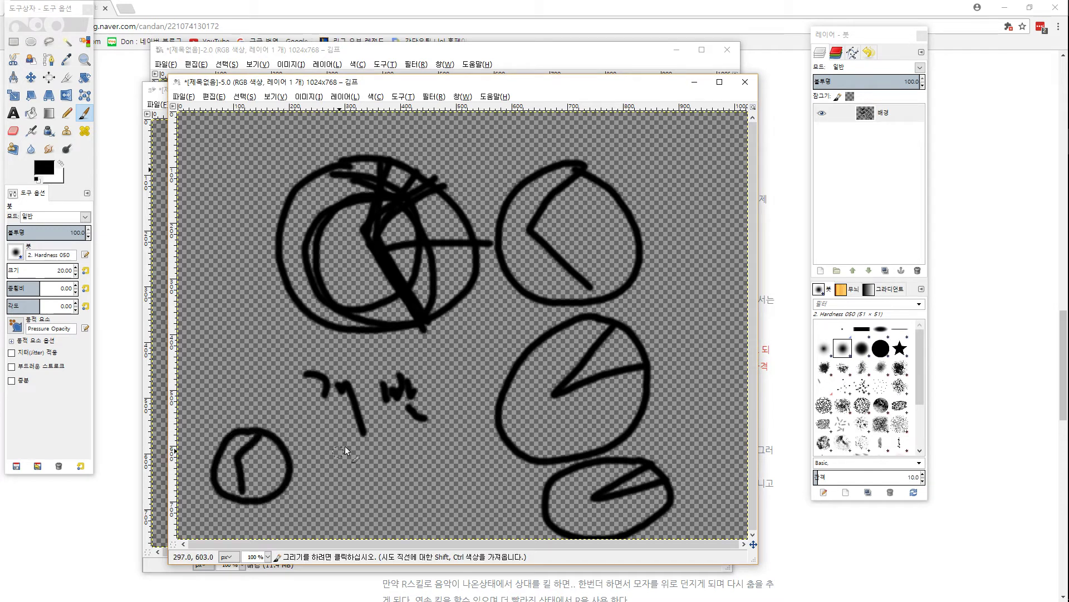
mouse_move(362, 434)
left_mouse_down()
mouse_move(384, 498)
mouse_move(385, 436)
mouse_move(394, 441)
mouse_move(362, 455)
mouse_move(385, 493)
left_mouse_up()
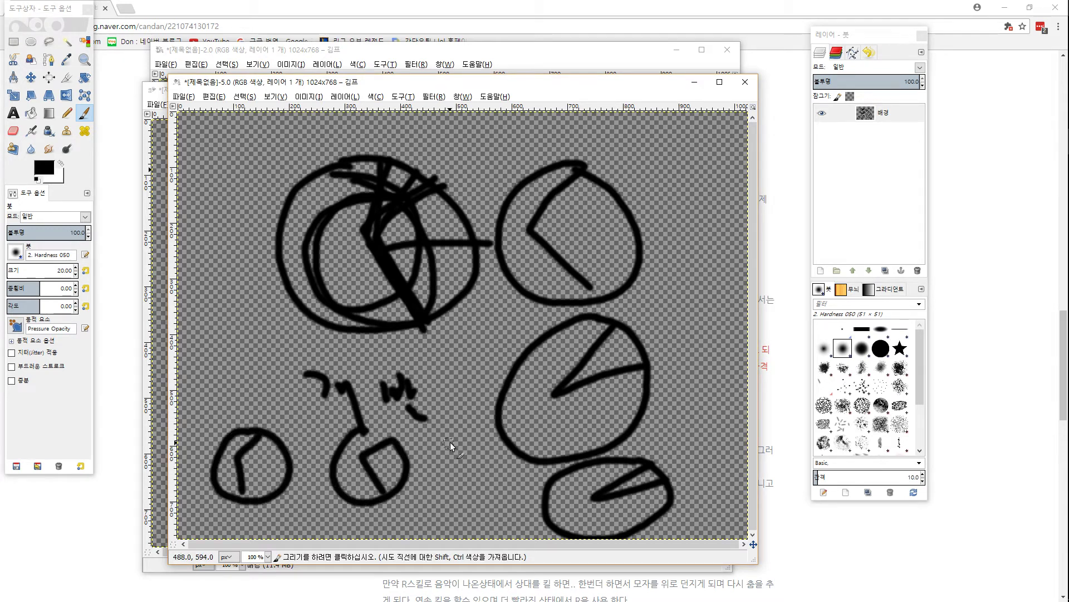
left_click_drag(450, 442, 510, 502)
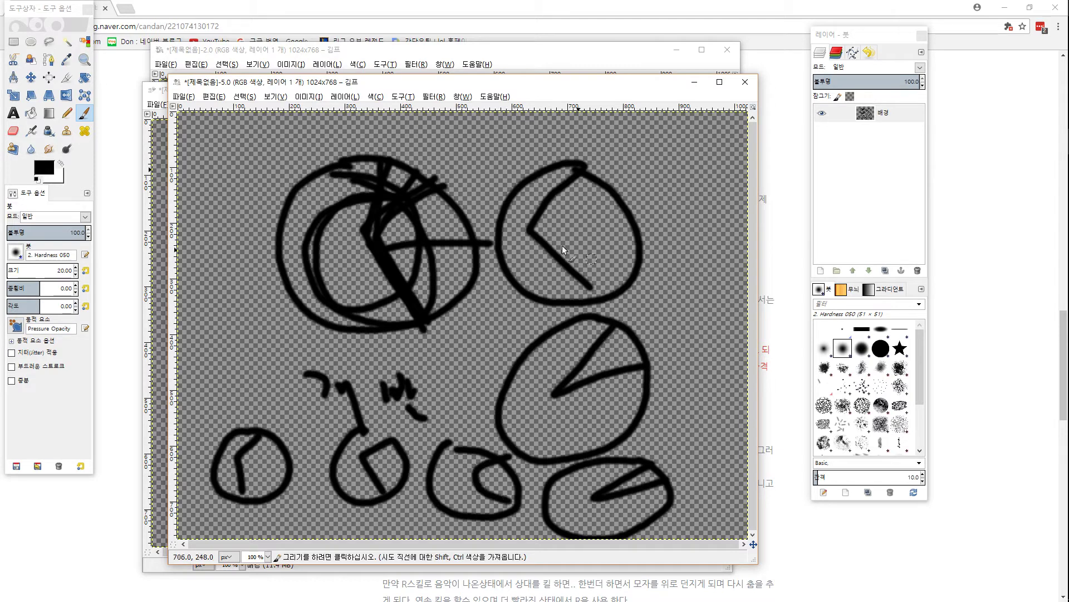
Add an arrow inside the column's top circle, and handwrite Q, W and E above the large circle and beside the column's circles.
left_click_drag(543, 196, 576, 217)
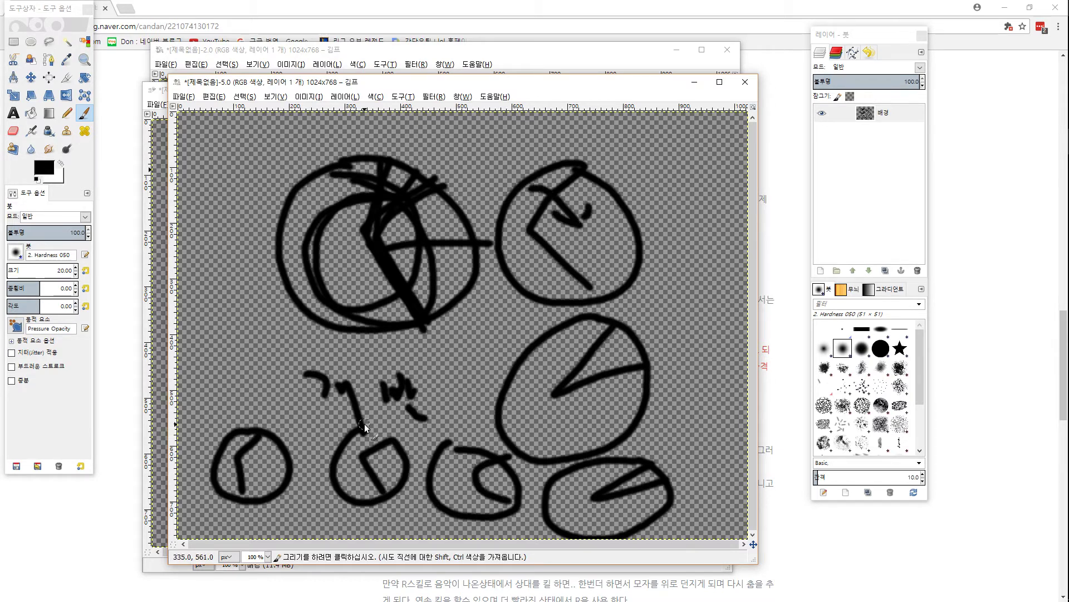
left_click_drag(463, 456, 485, 455)
mouse_move(267, 132)
left_mouse_down()
mouse_move(272, 193)
mouse_move(279, 141)
mouse_move(282, 168)
left_mouse_up()
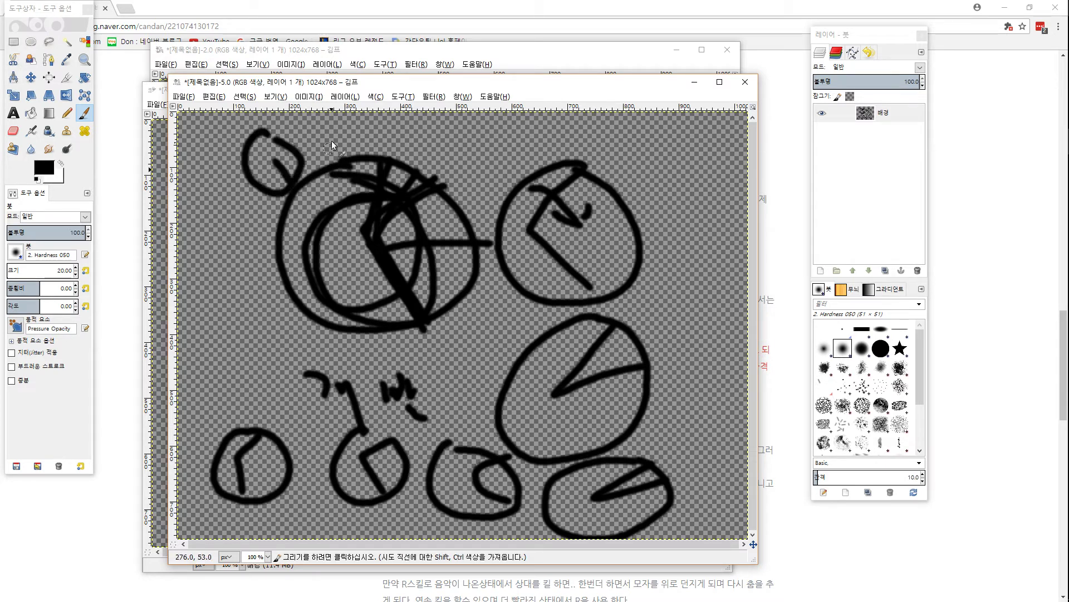
mouse_move(416, 132)
left_mouse_down()
mouse_move(443, 132)
mouse_move(489, 186)
left_mouse_up()
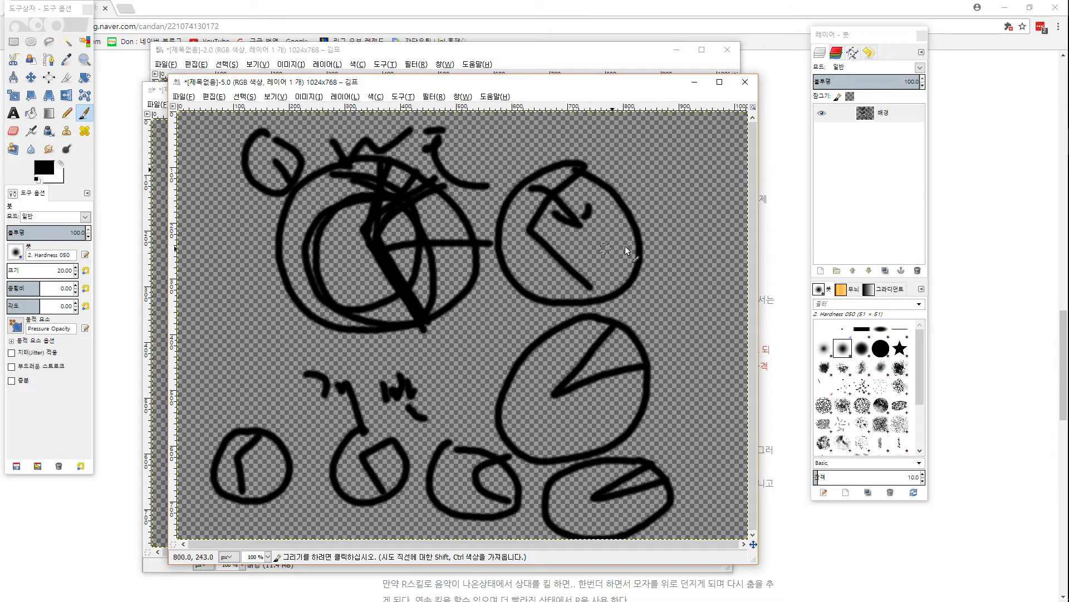
mouse_move(662, 230)
left_mouse_down()
mouse_move(666, 250)
mouse_move(671, 240)
left_mouse_up()
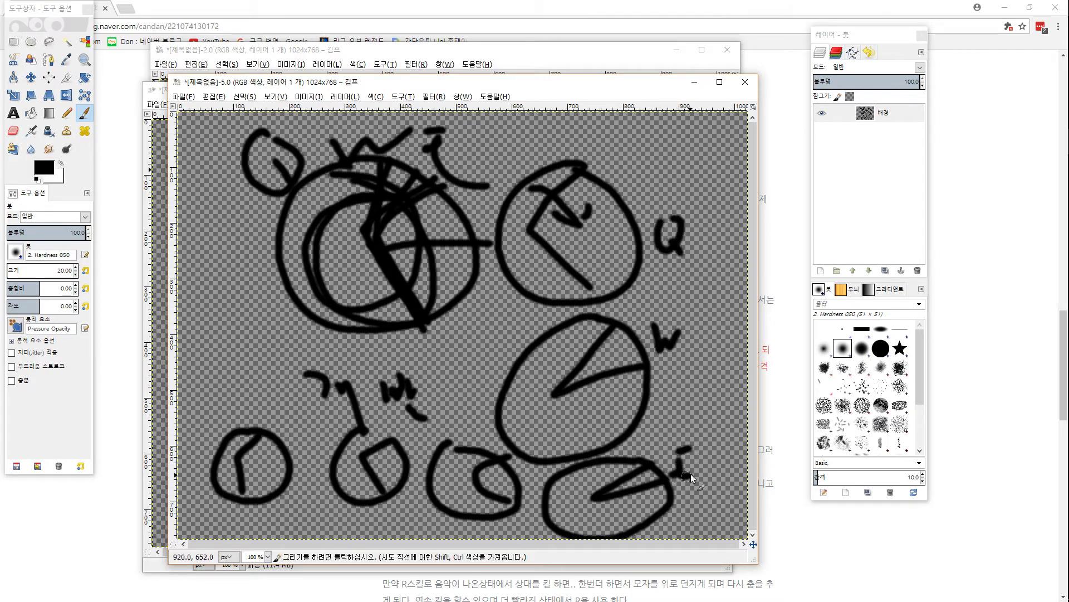
left_click_drag(691, 474, 696, 471)
Draw a small circle with hands overlapping the column's middle circle, and add strokes and a curve across the top circle.
left_click_drag(460, 319, 489, 314)
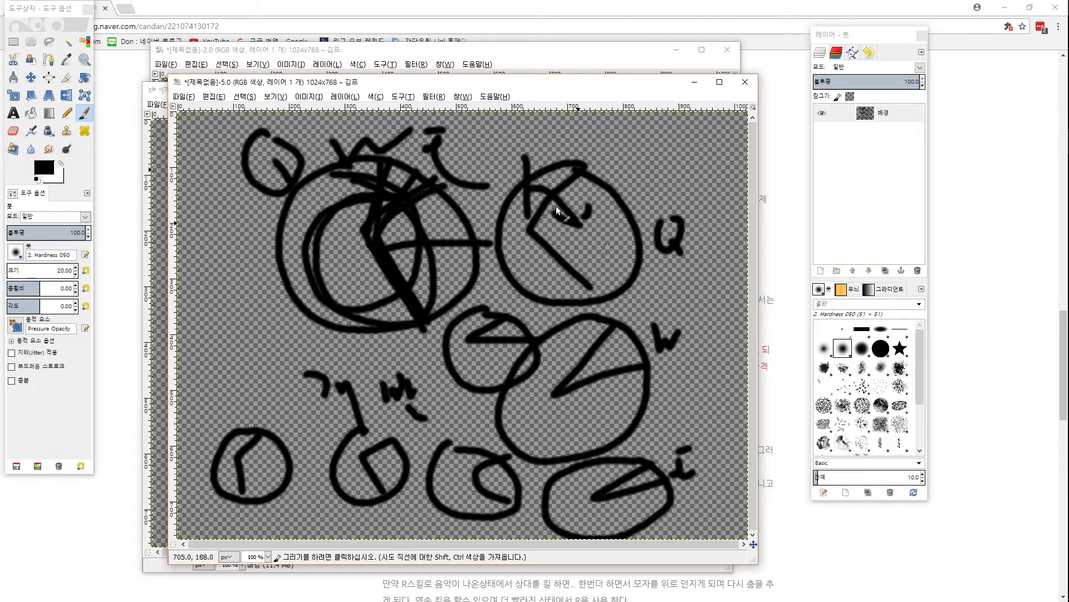
left_click_drag(526, 161, 580, 272)
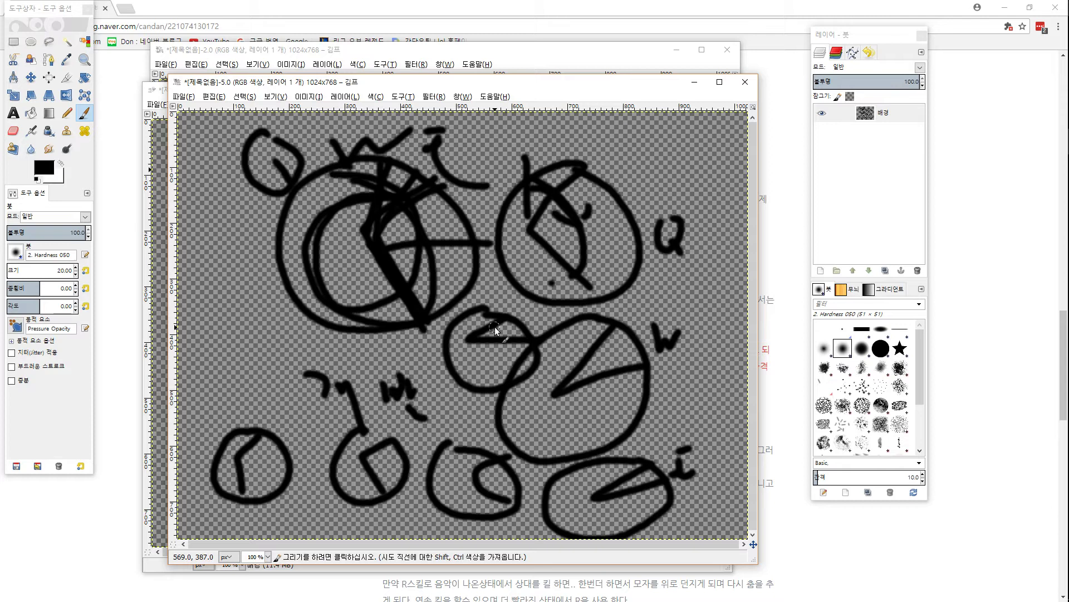
Trace over the clock-like hands of the small circle that overlaps the column's middle circle.
left_click_drag(494, 330, 540, 351)
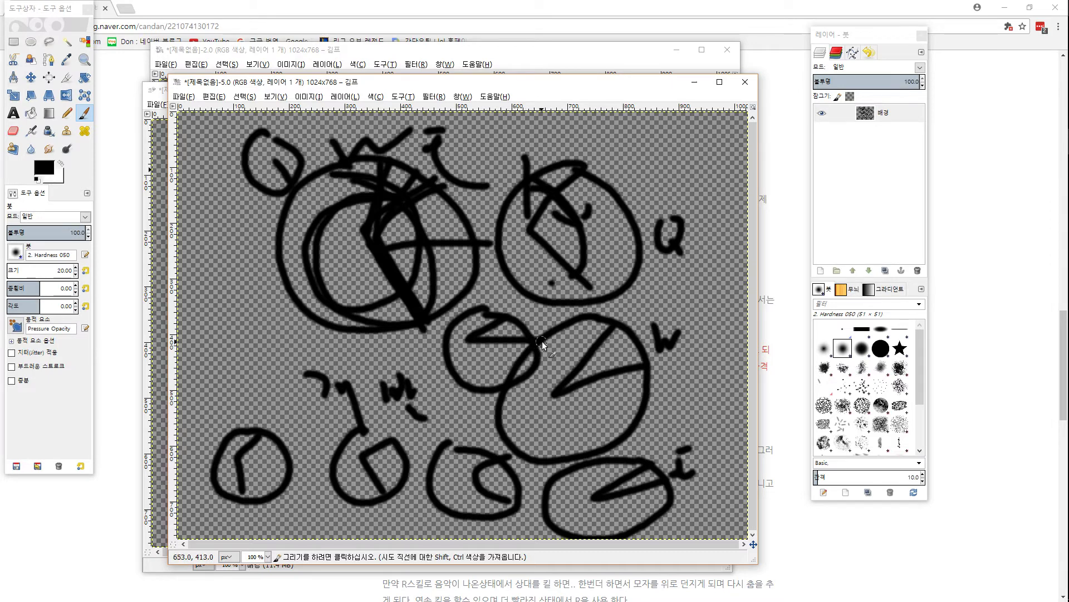
left_click(496, 324)
left_click_drag(496, 324, 468, 338)
Move the clock sketch aside and revisit the arrow-and-bar sketch and the handwritten skill-letter sketch.
left_click_drag(493, 89, 556, 95)
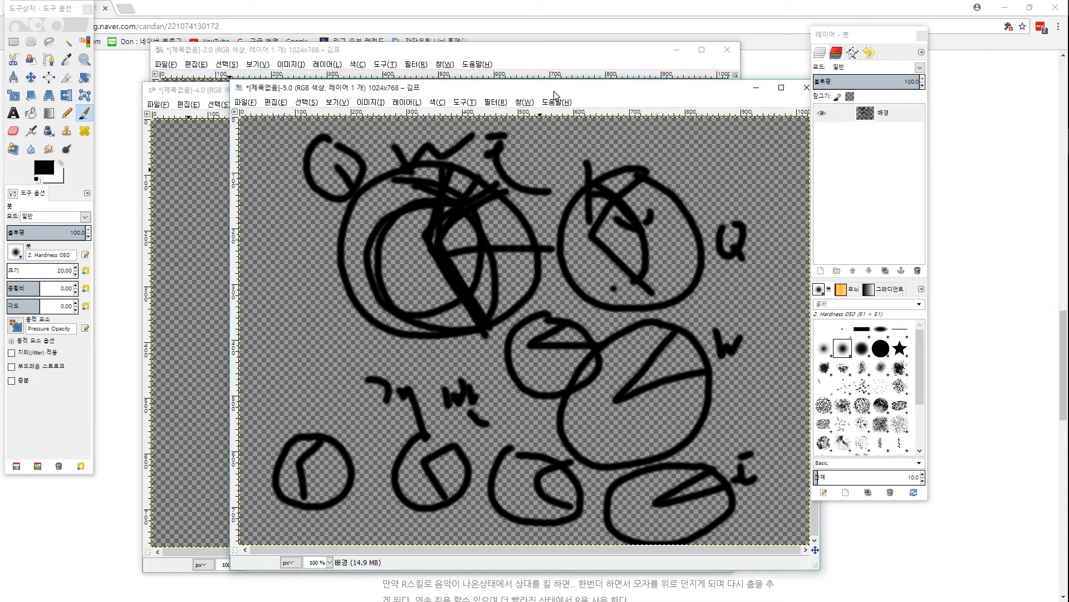
left_click(207, 182)
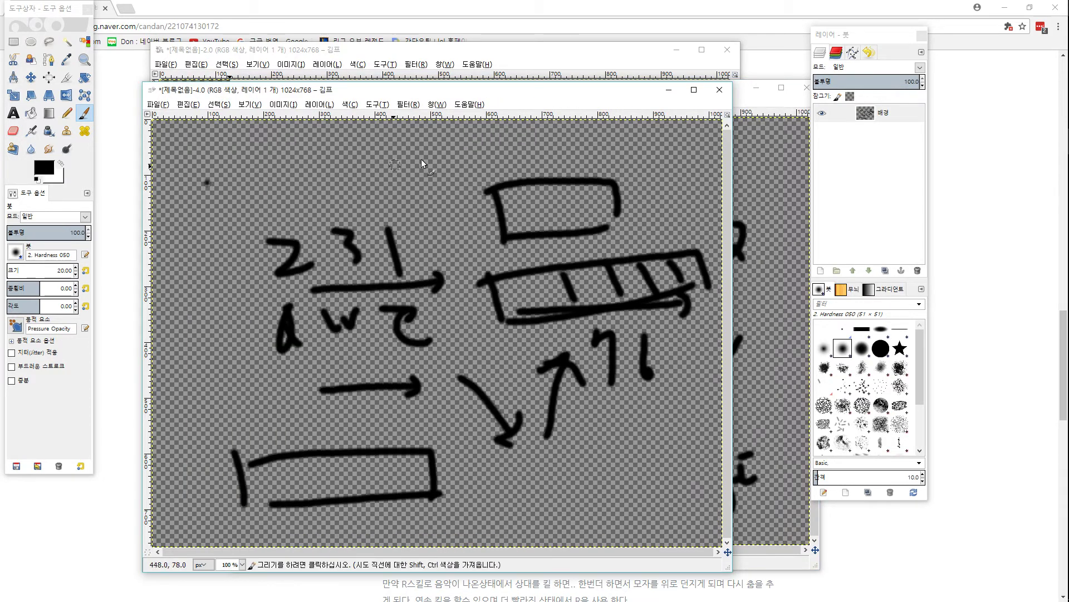
left_click(507, 63)
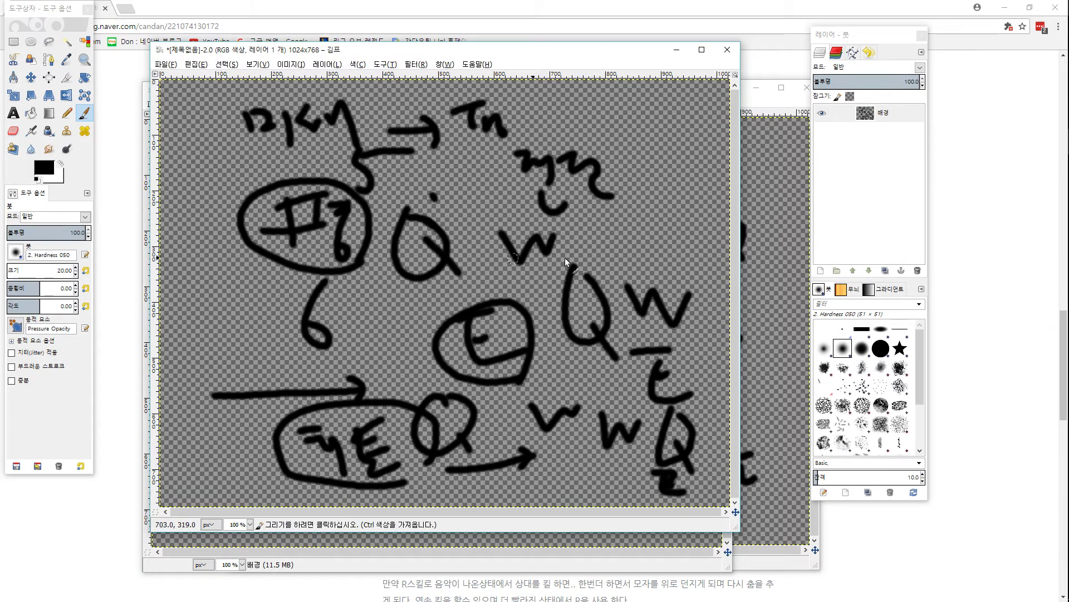
Return to the clock sketch and draw a segmented horizontal bar between the large circle and the Korean word.
left_click(764, 263)
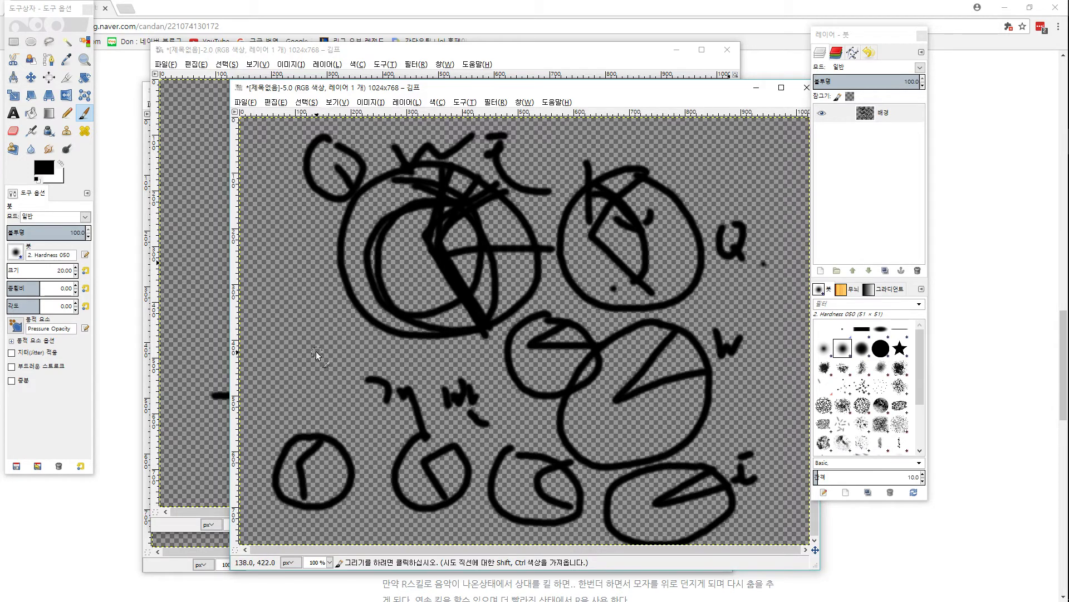
mouse_move(329, 352)
left_mouse_down()
mouse_move(417, 345)
mouse_move(477, 367)
mouse_move(351, 368)
mouse_move(447, 369)
mouse_move(360, 356)
mouse_move(417, 365)
left_mouse_up()
left_click_drag(440, 352, 462, 369)
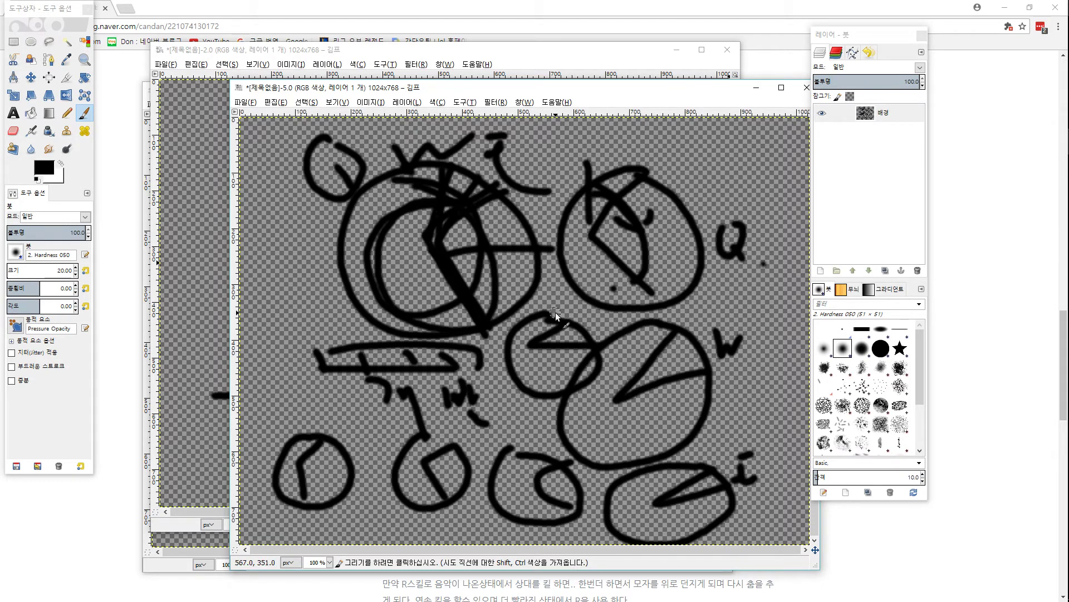
Create a new 1024 × 768 px image and draw a circle with a smaller oval beneath it.
left_click(245, 102)
left_click(262, 115)
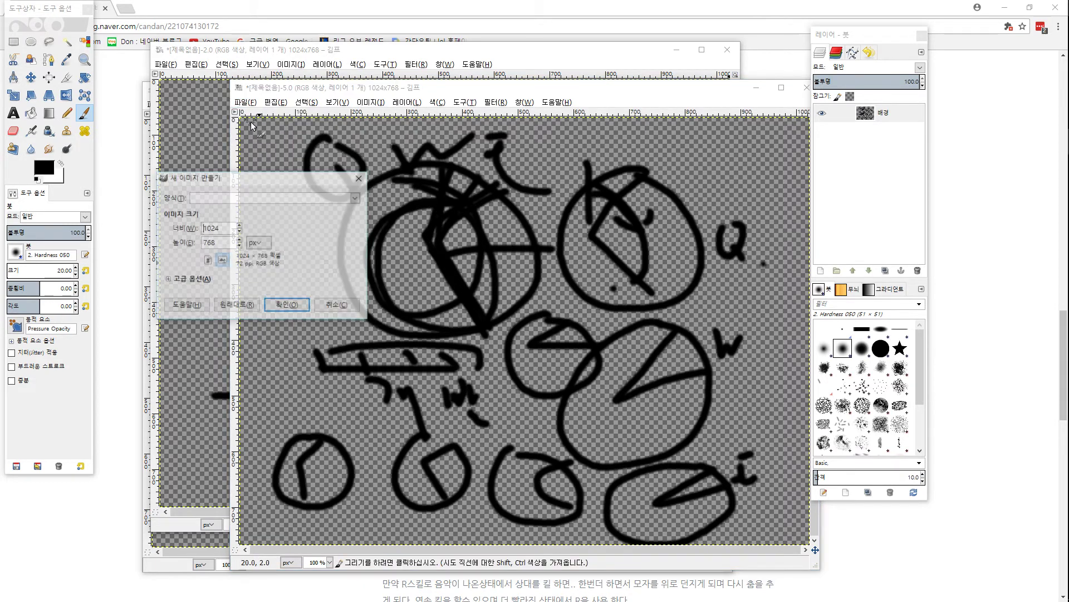
left_click(284, 305)
mouse_move(339, 145)
left_mouse_down()
mouse_move(386, 185)
mouse_move(361, 150)
left_mouse_up()
left_click_drag(368, 256, 382, 259)
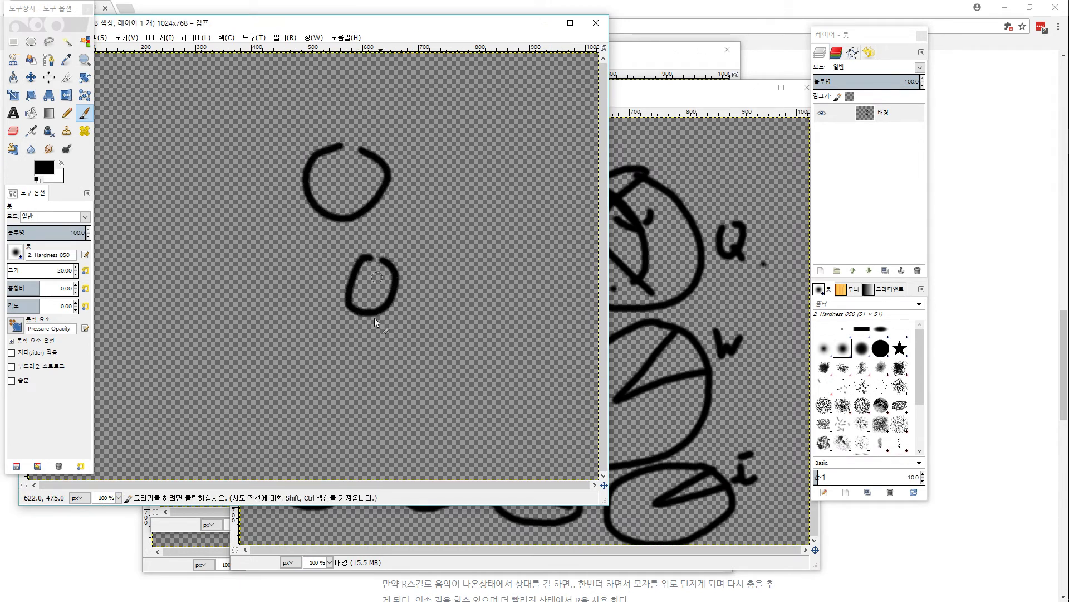
Draw two curved strokes below the oval like a figure's body, and add clock-like hands inside the upper circle.
left_click_drag(367, 314, 370, 405)
left_click_drag(396, 321, 434, 390)
mouse_move(358, 149)
left_mouse_down()
mouse_move(349, 184)
mouse_move(408, 211)
left_mouse_up()
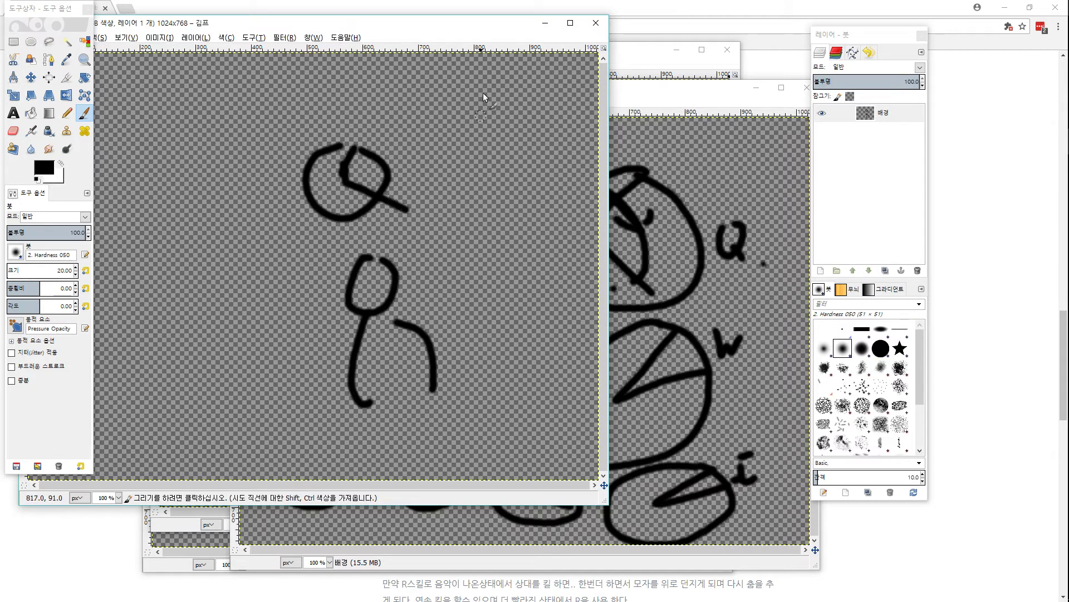
Add X marks above and beside the upper circle, and draw three connected boxes to the left of the figure.
left_click_drag(445, 23, 598, 33)
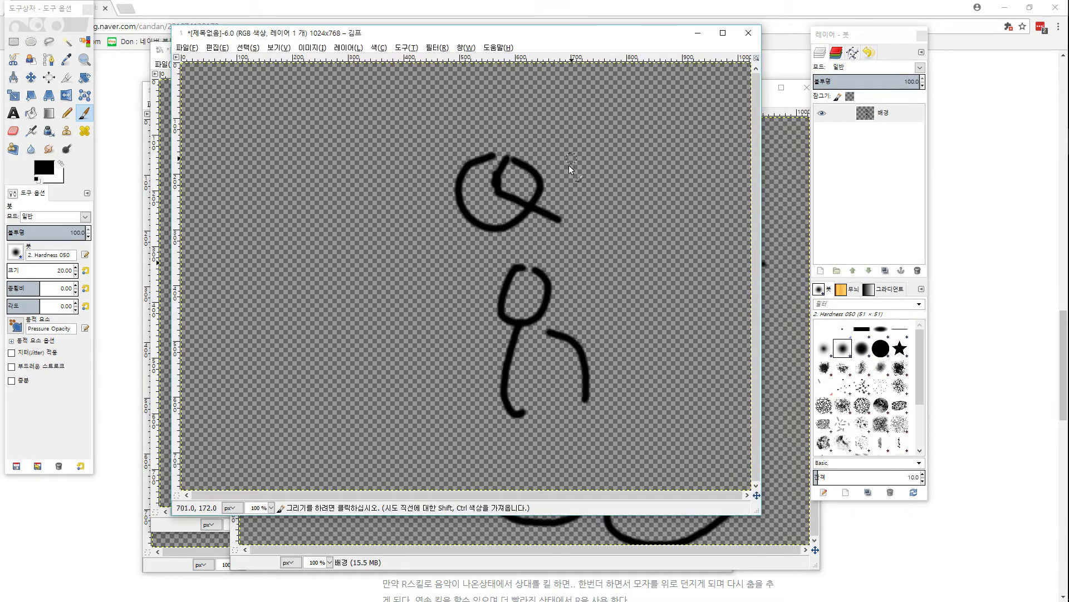
left_click_drag(570, 160, 564, 177)
left_click_drag(558, 168, 582, 186)
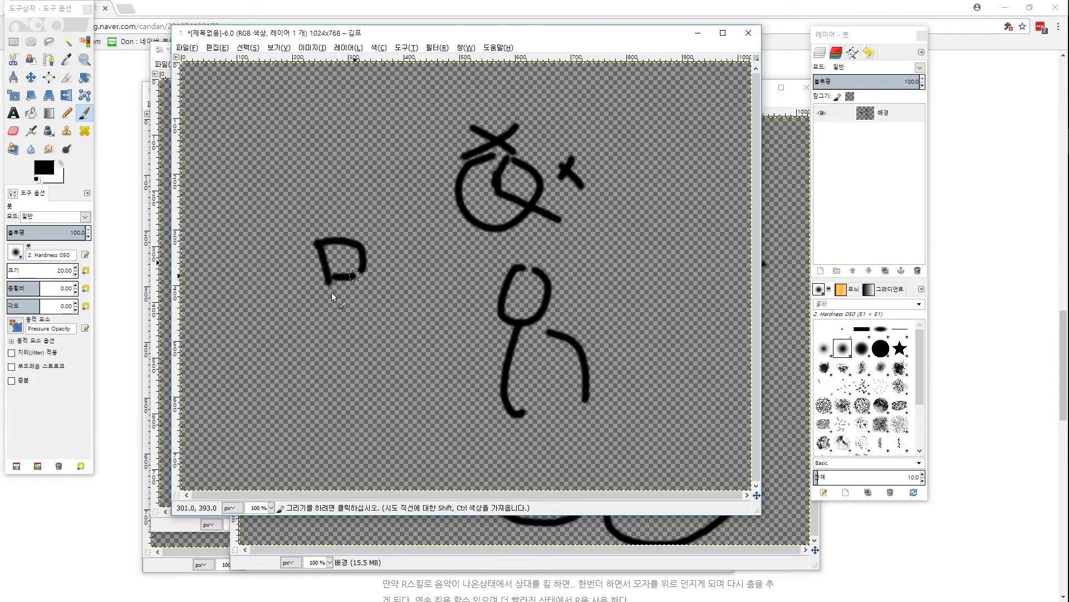
left_click_drag(393, 234, 425, 232)
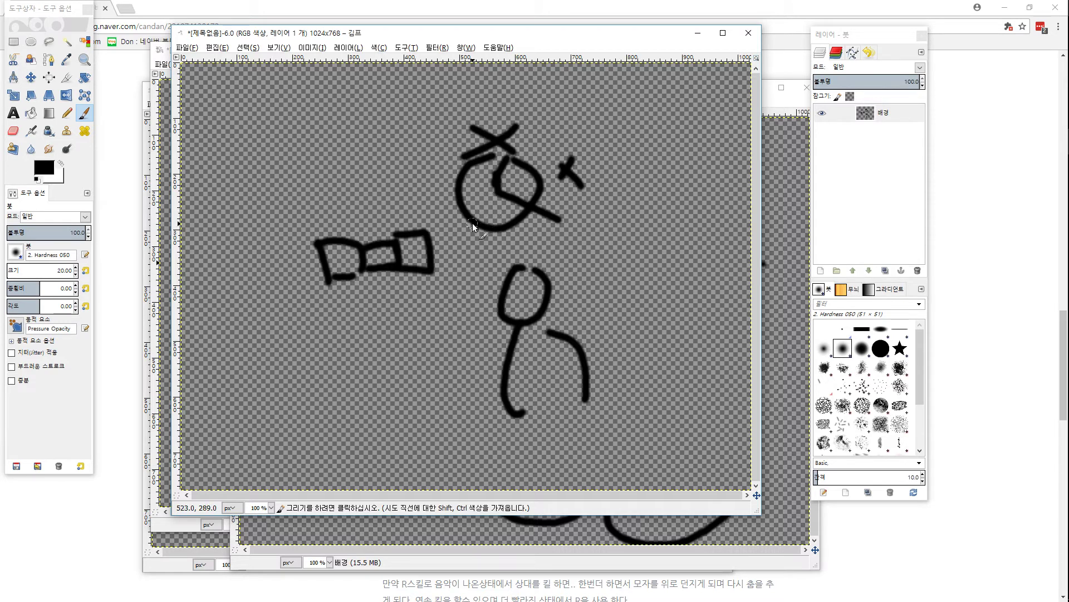
Switch to the blog post in Chrome and skim it from the champion introduction to the linked posts at the end.
key("alt+Tab")
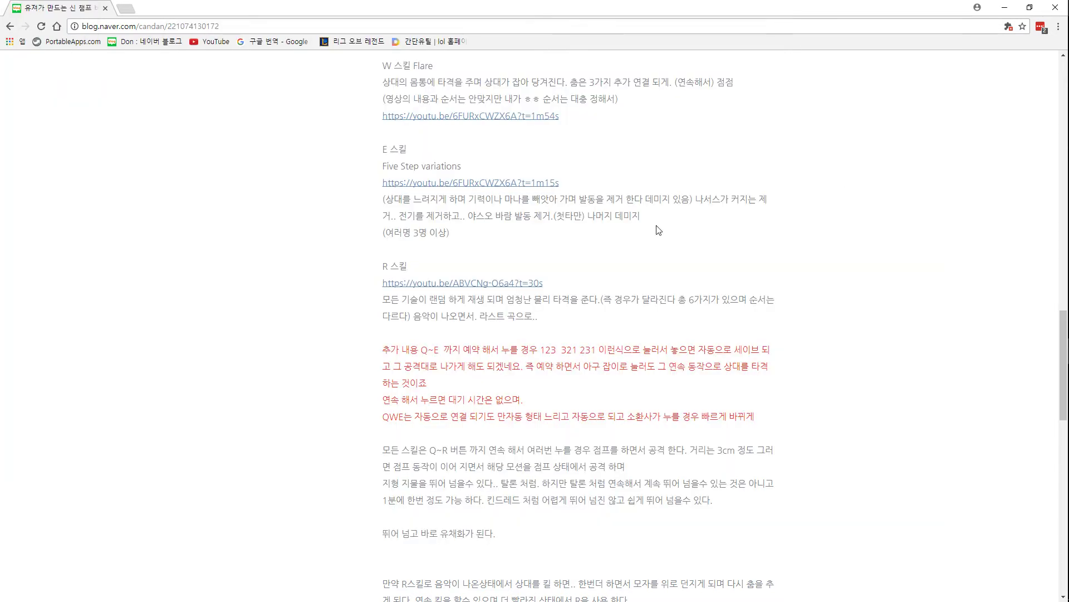
scroll(367, 340, "up", 15)
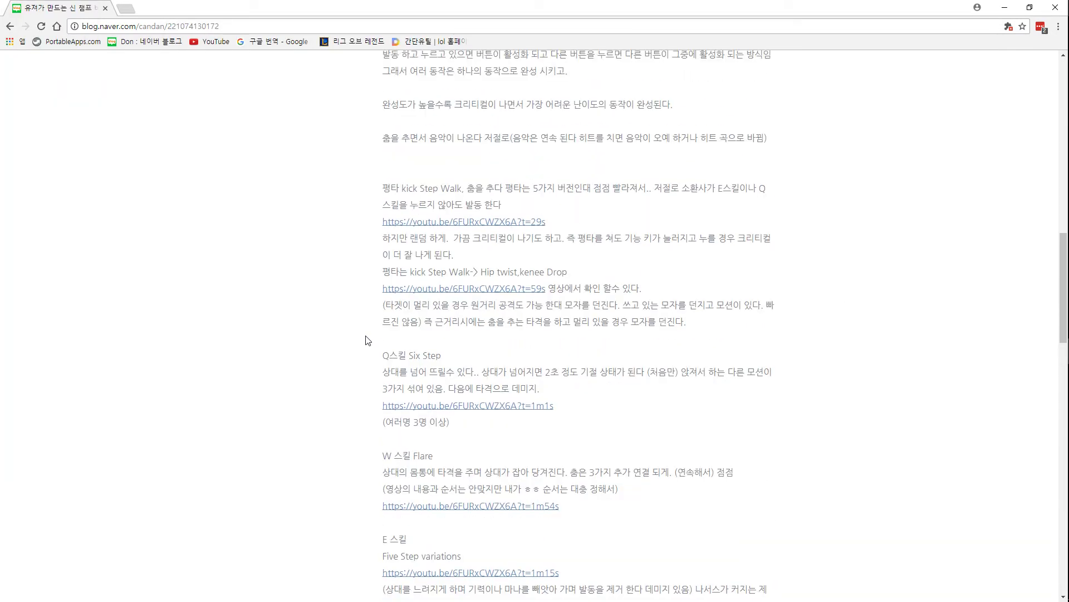
scroll(367, 340, "up", 5)
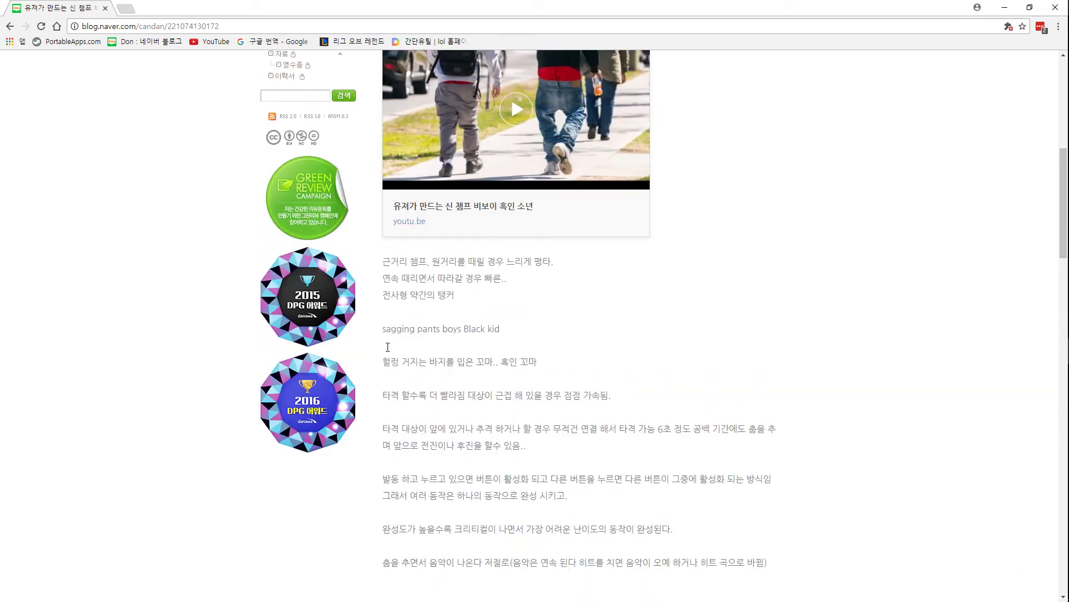
scroll(432, 348, "down", 7)
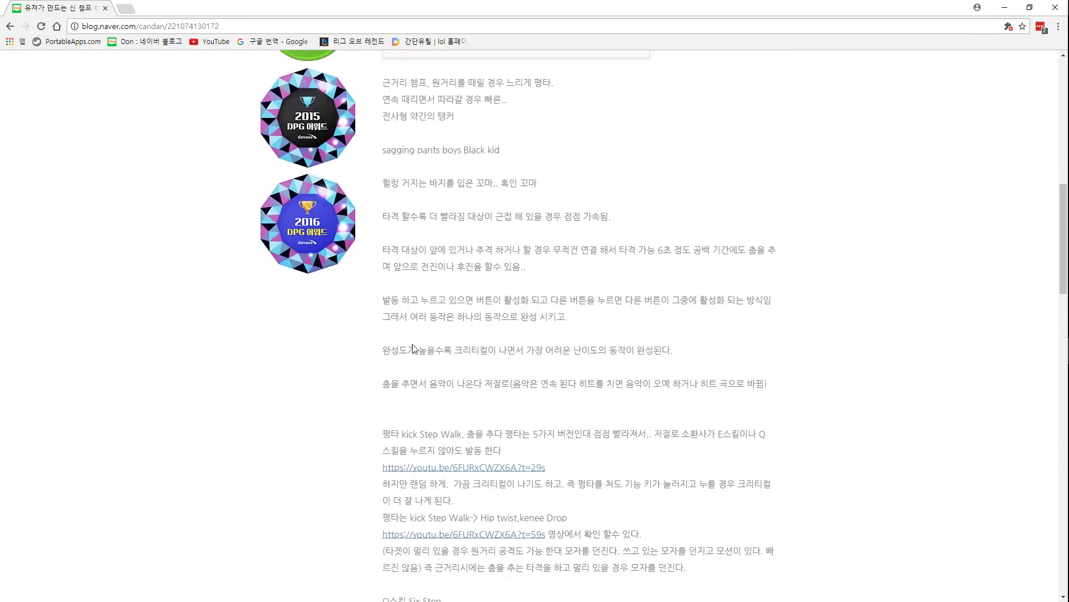
scroll(415, 341, "down", 7)
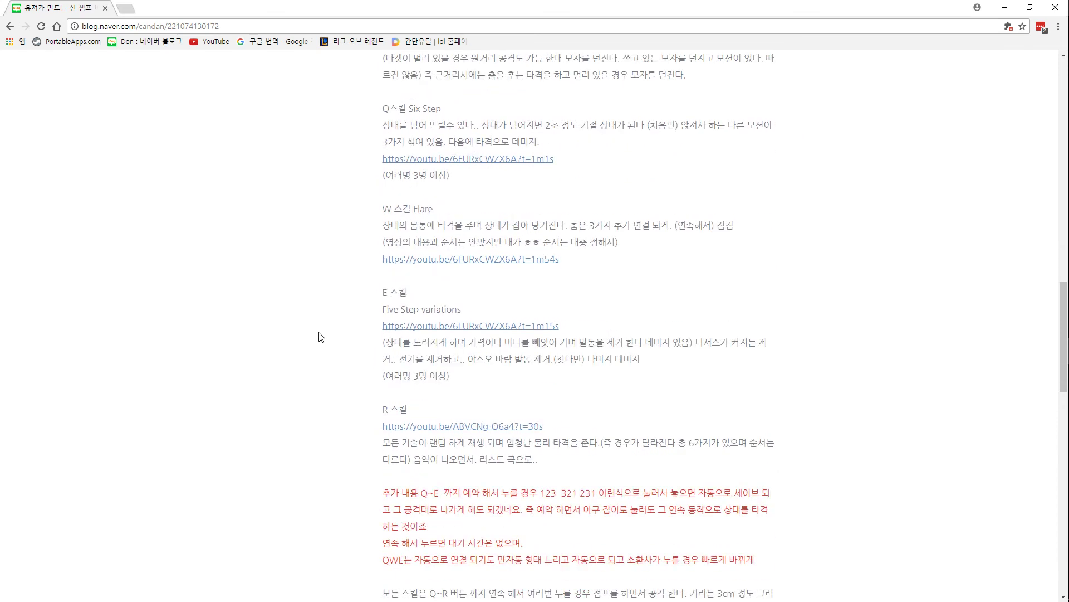
scroll(356, 326, "down", 6)
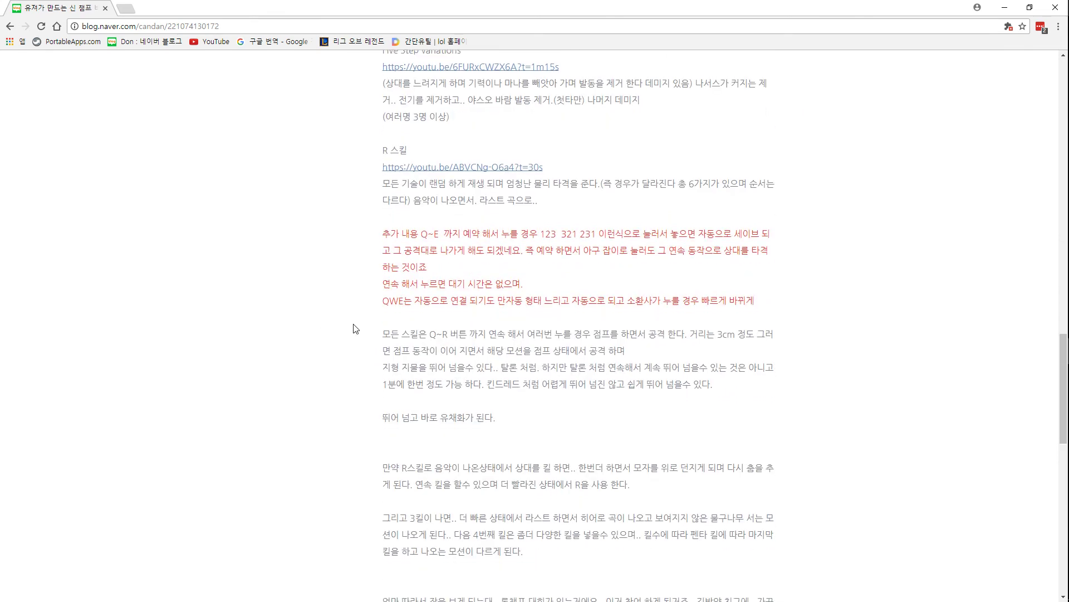
scroll(377, 312, "up", 2)
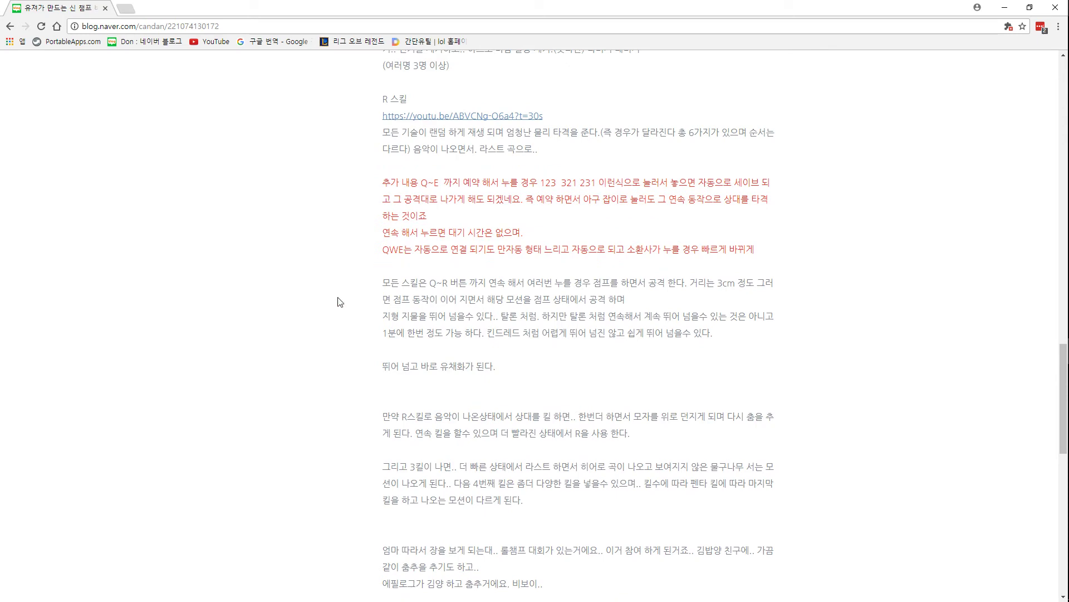
scroll(312, 310, "down", 5)
scroll(315, 310, "down", 3)
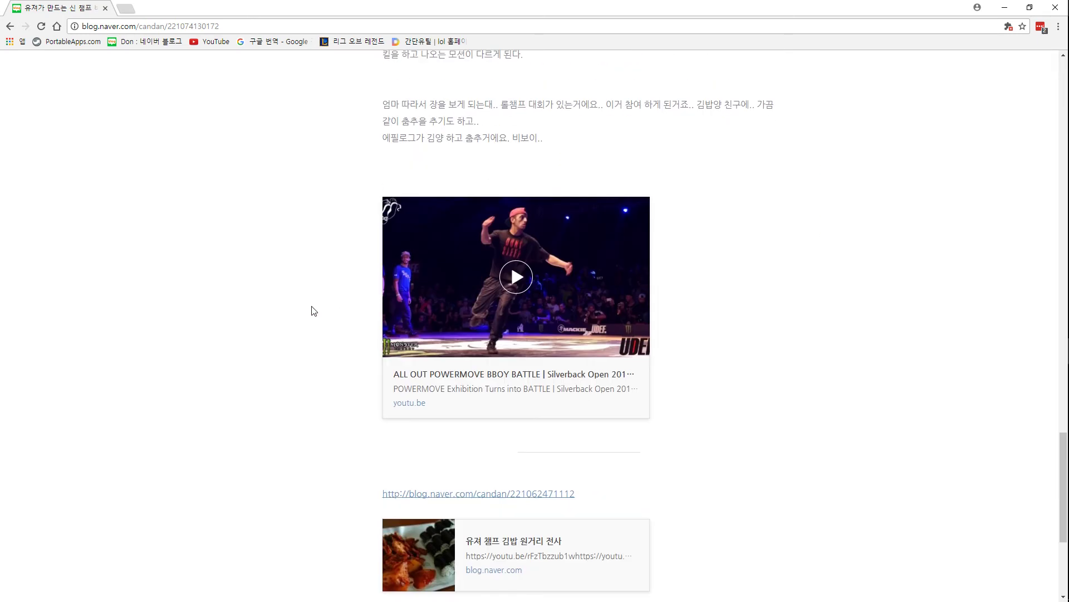
scroll(314, 310, "down", 3)
scroll(314, 310, "up", 15)
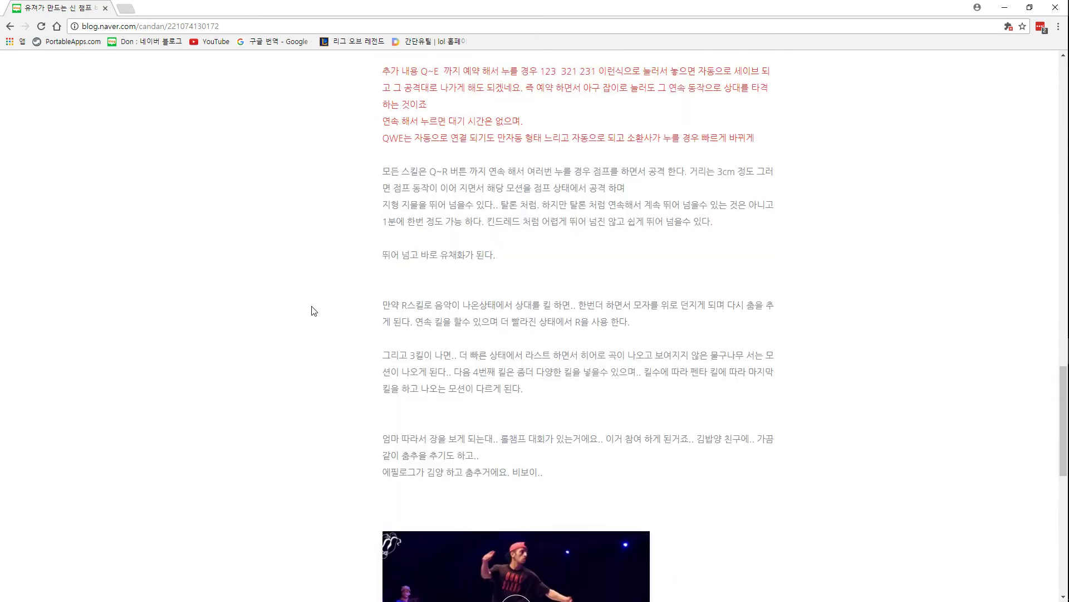
scroll(314, 310, "up", 8)
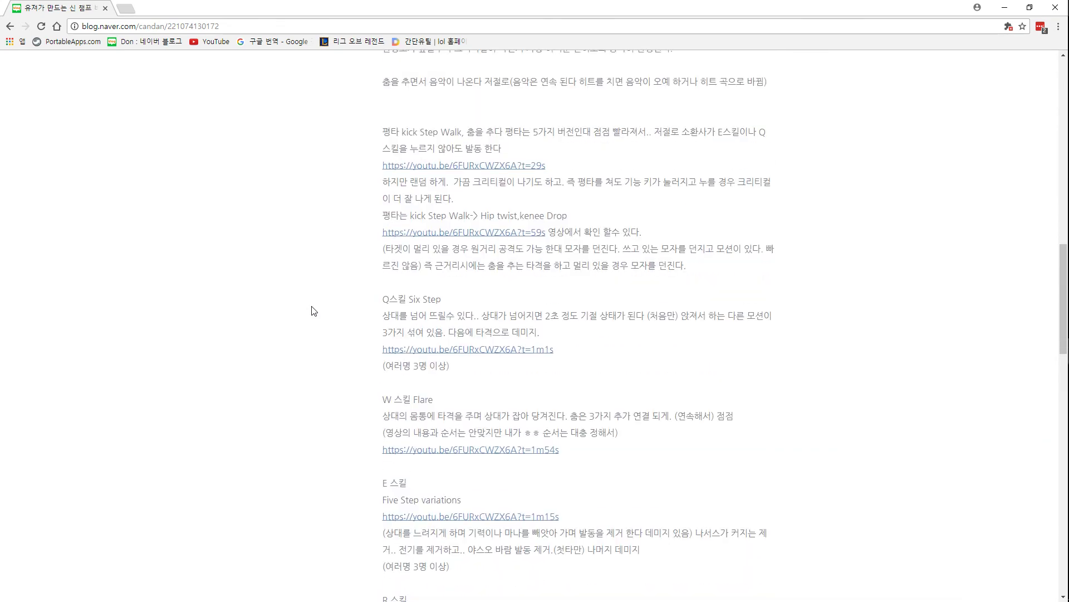
scroll(395, 322, "up", 6)
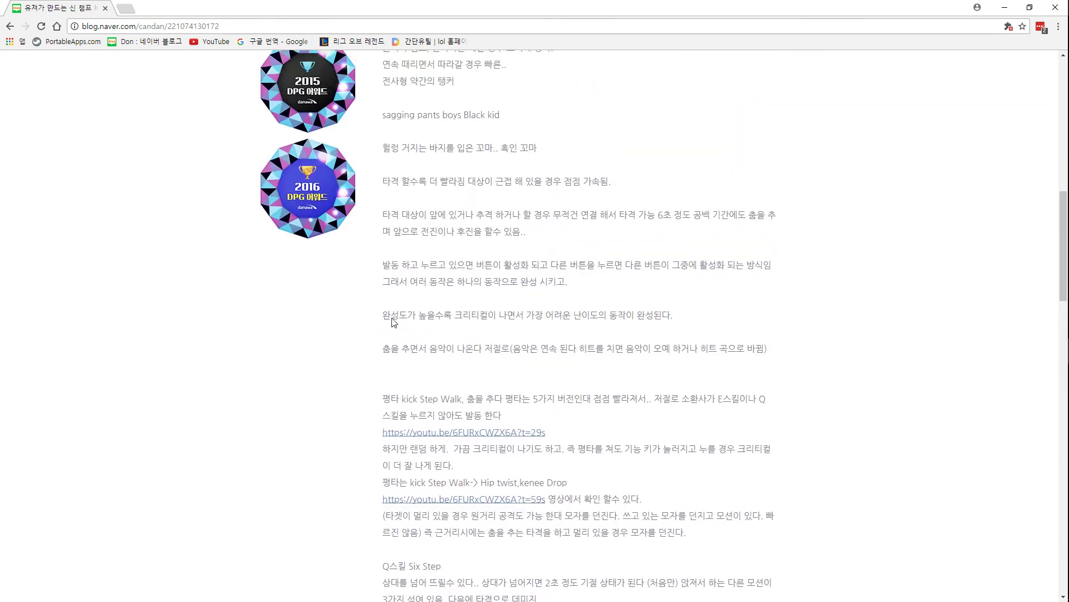
Read the basic attack and the Q, W, E and R skill descriptions through to the epilogue and B-boy video.
scroll(394, 322, "down", 9)
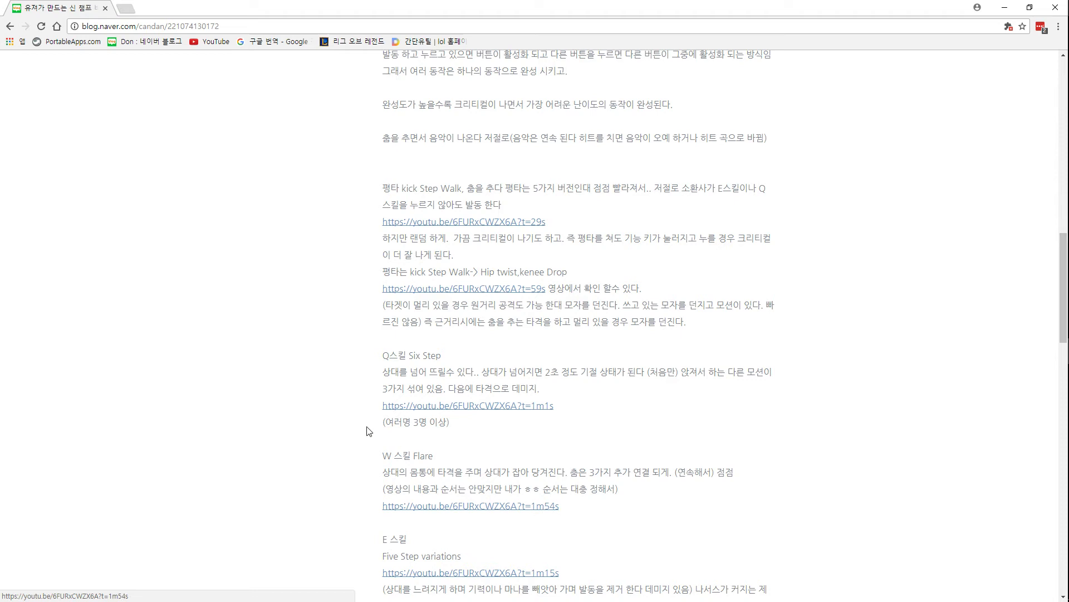
scroll(369, 432, "down", 2)
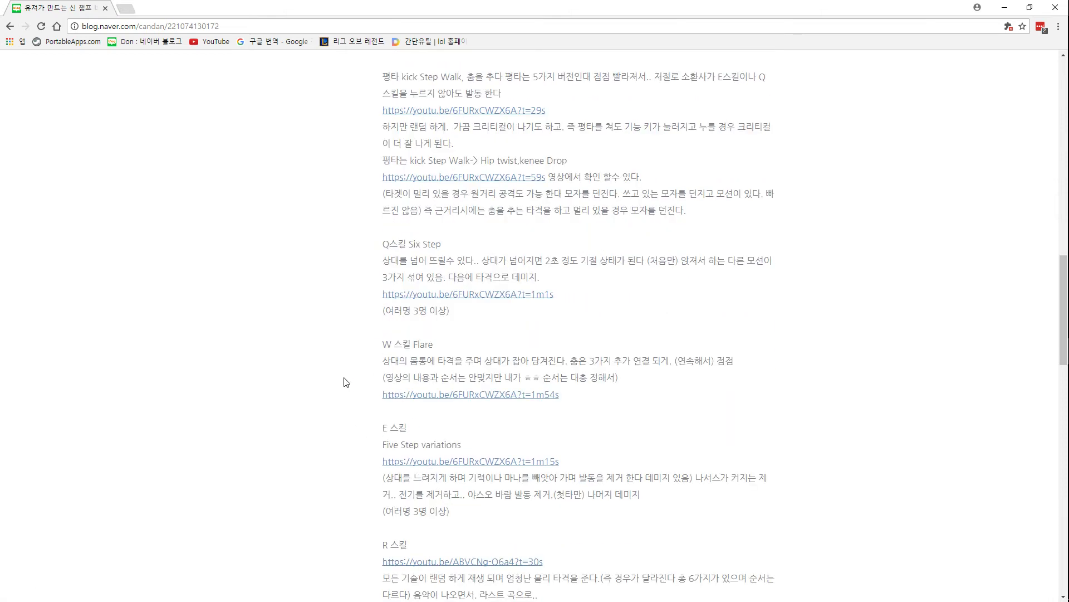
scroll(423, 357, "up", 2)
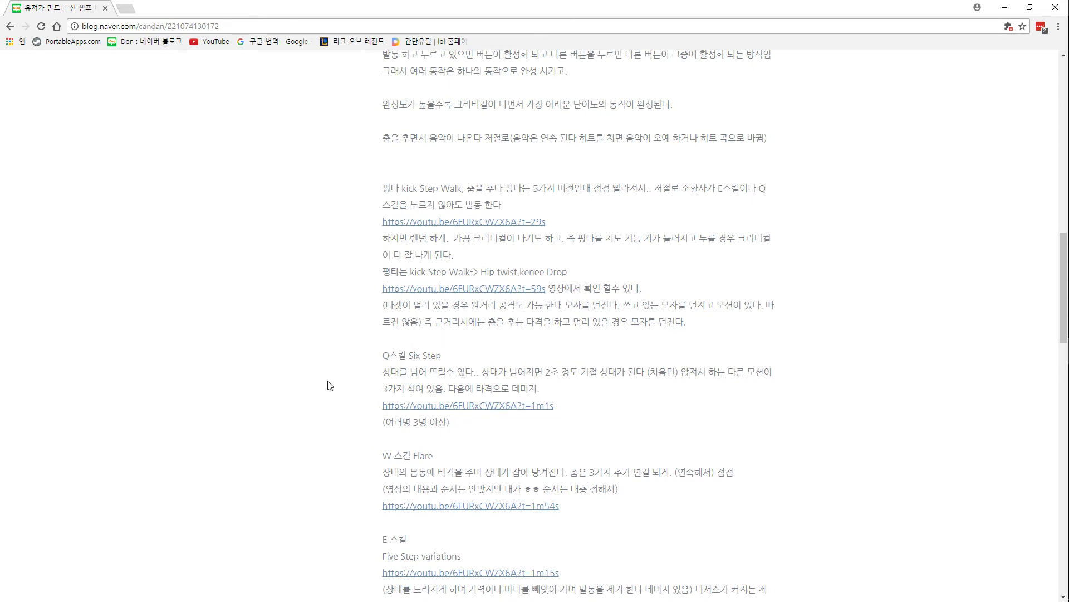
scroll(329, 382, "down", 1)
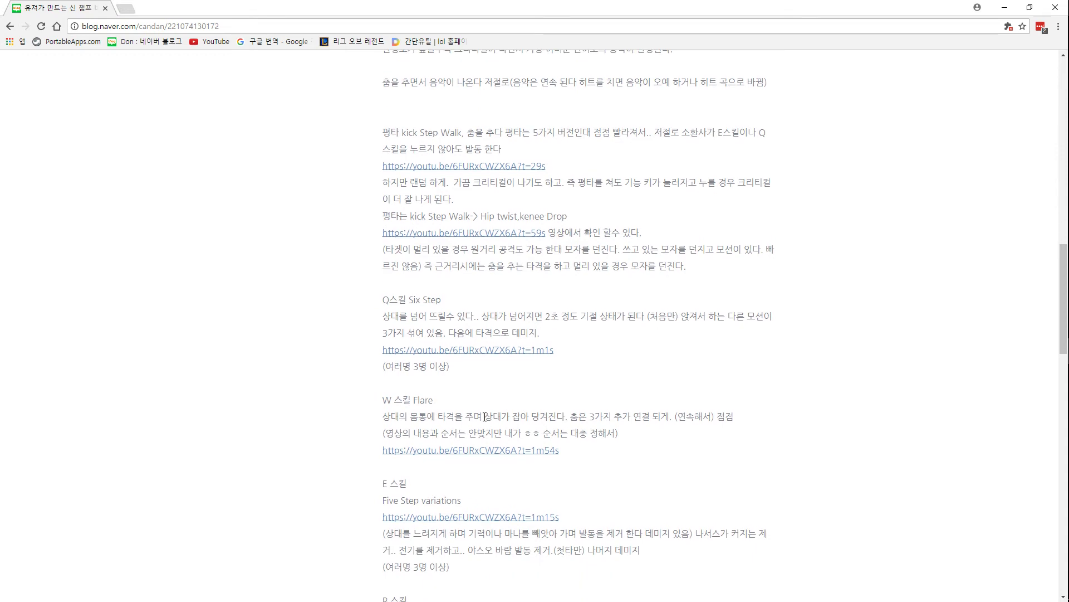
scroll(330, 364, "down", 3)
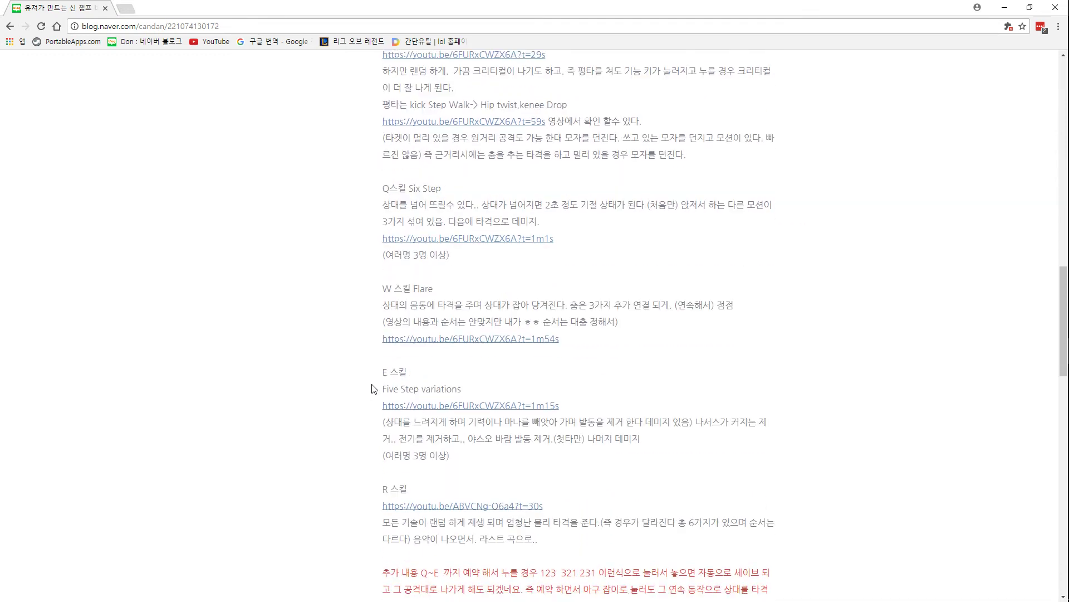
scroll(347, 363, "down", 2)
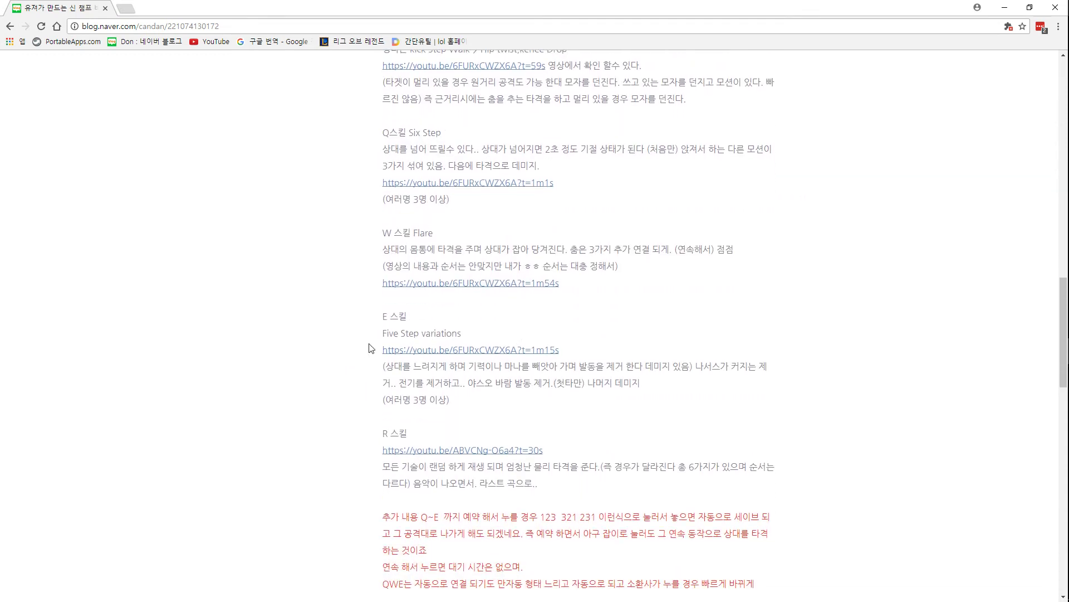
scroll(351, 365, "down", 2)
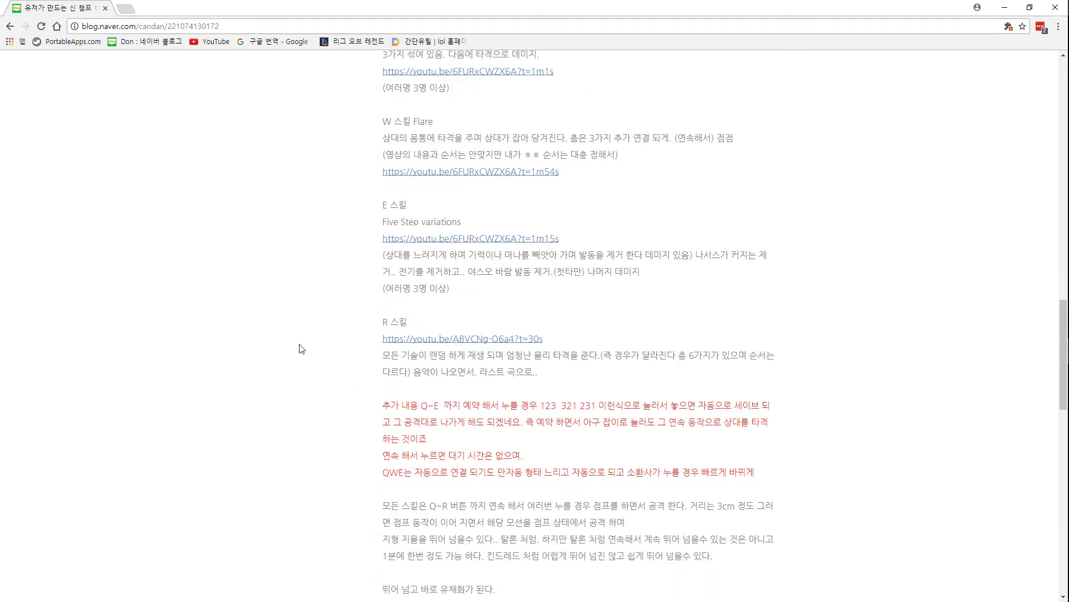
scroll(299, 346, "down", 3)
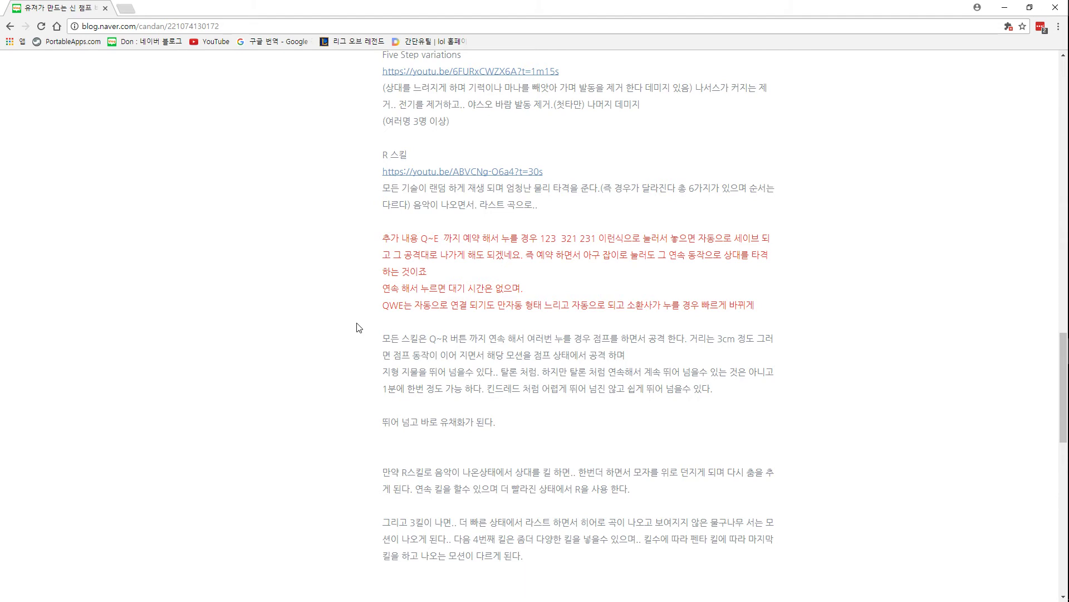
scroll(360, 334, "down", 3)
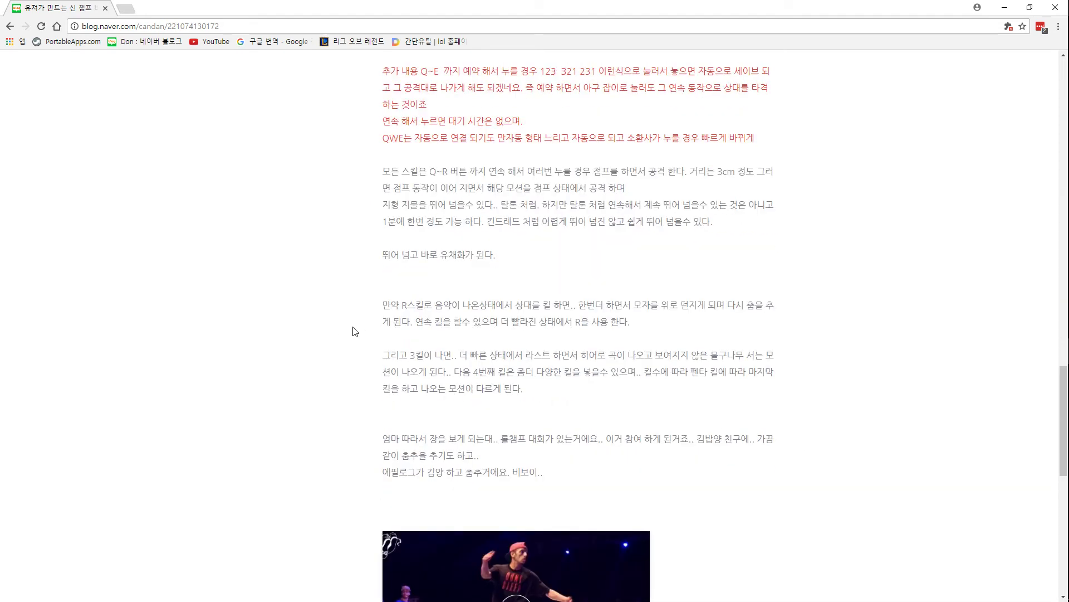
scroll(355, 332, "down", 2)
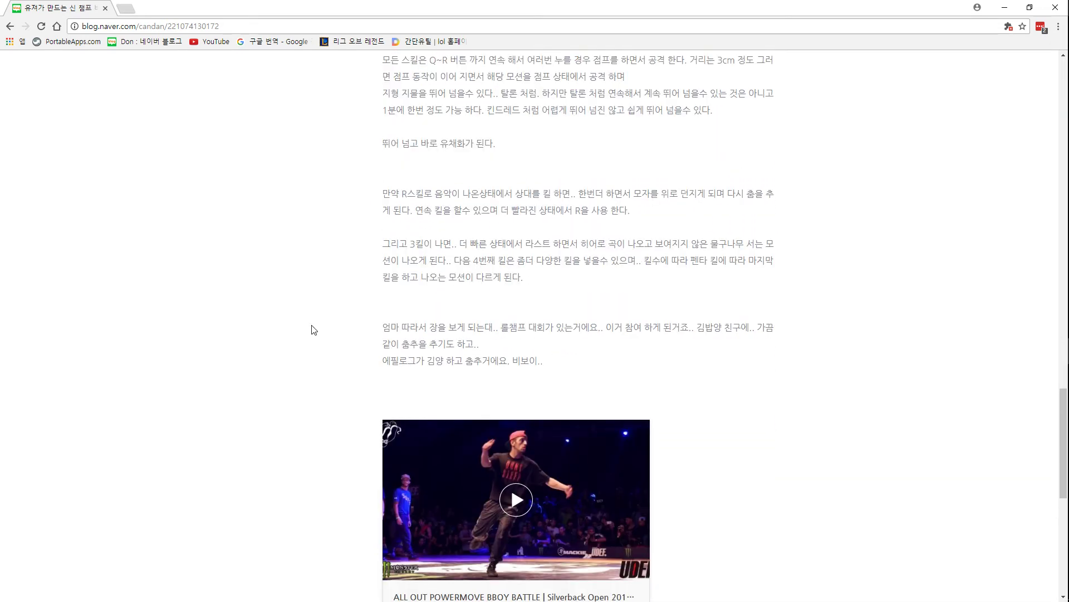
scroll(313, 329, "down", 2)
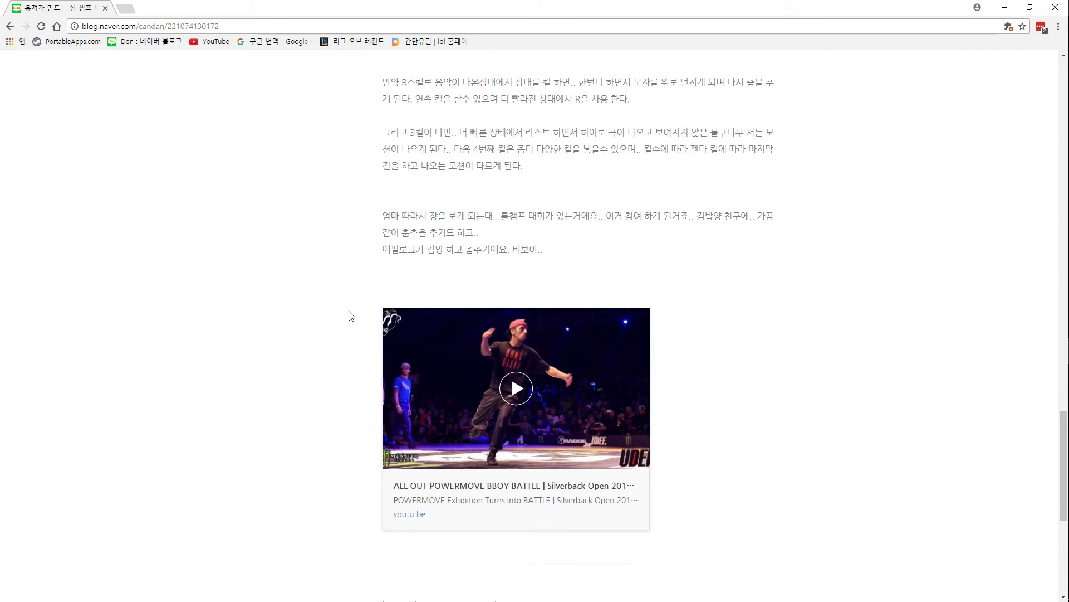
scroll(311, 325, "up", 1)
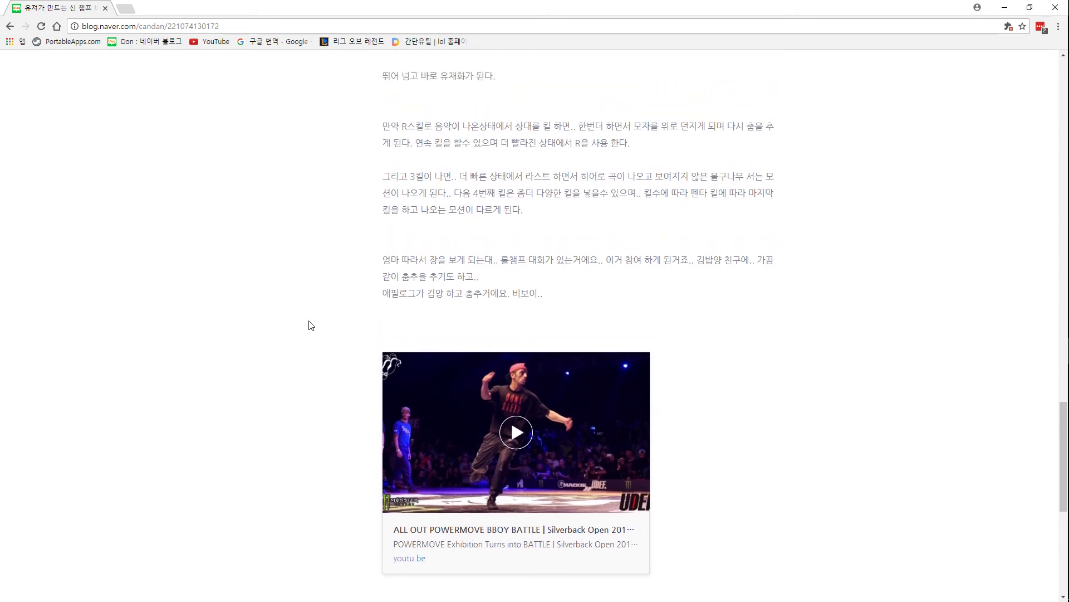
Review the post backwards from the red additional notes and skill descriptions to the champion's opening traits.
scroll(311, 325, "up", 8)
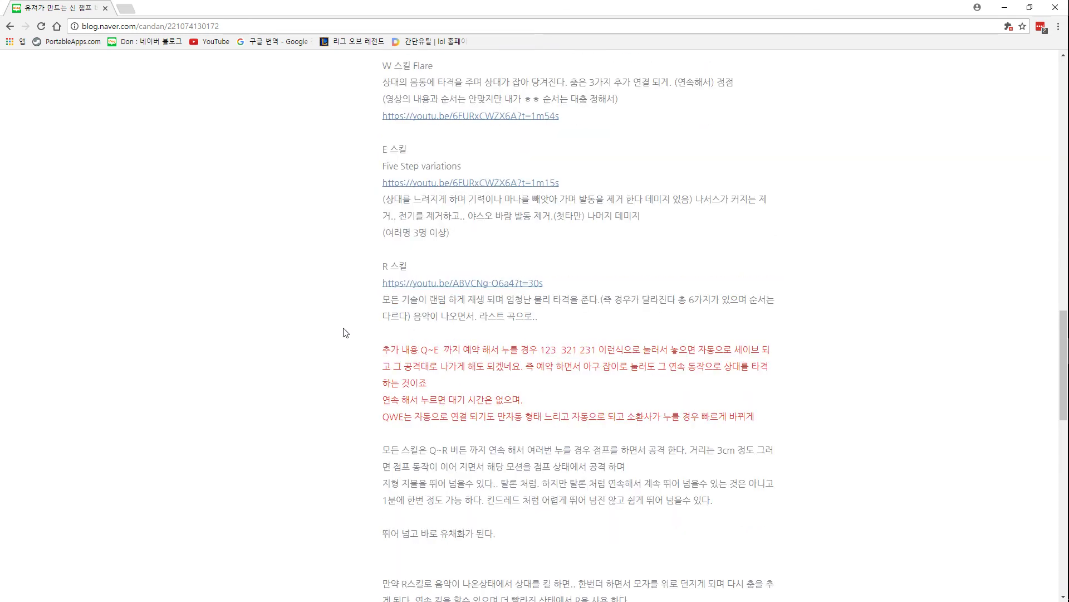
scroll(362, 334, "up", 2)
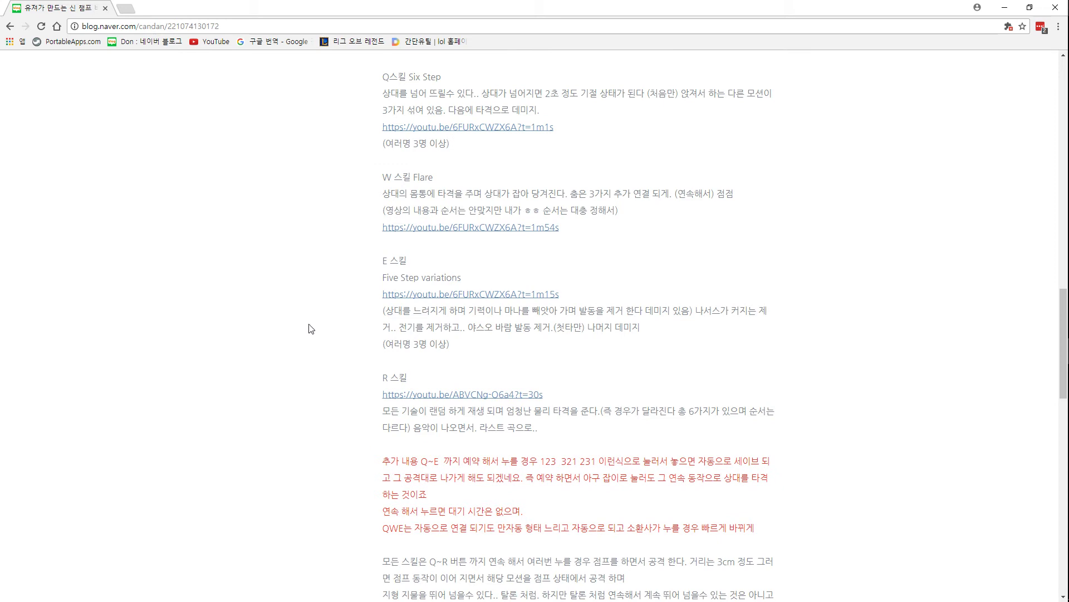
scroll(310, 329, "up", 4)
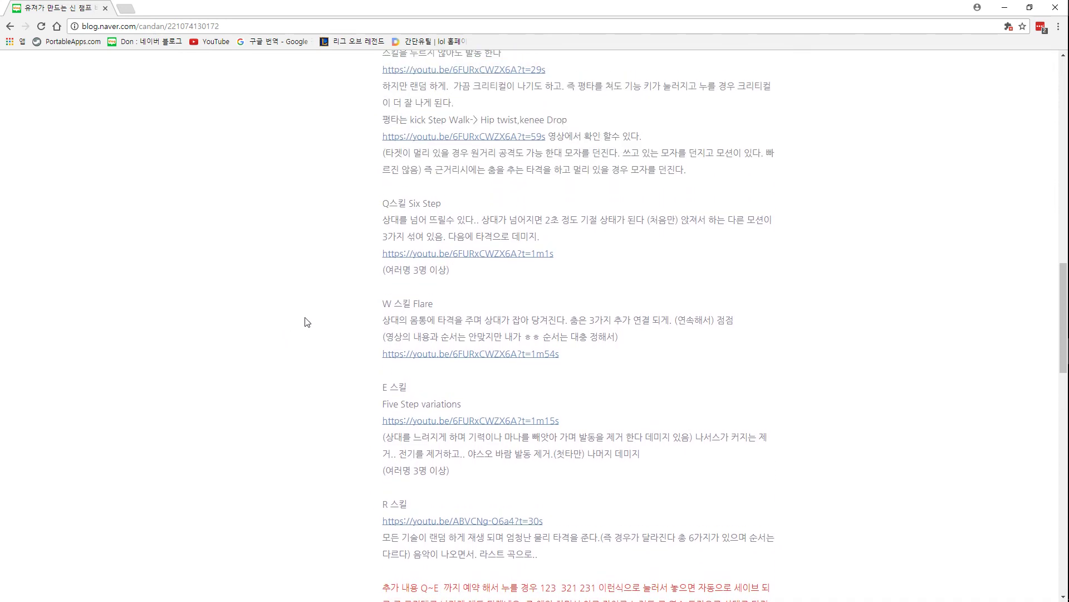
scroll(307, 323, "up", 3)
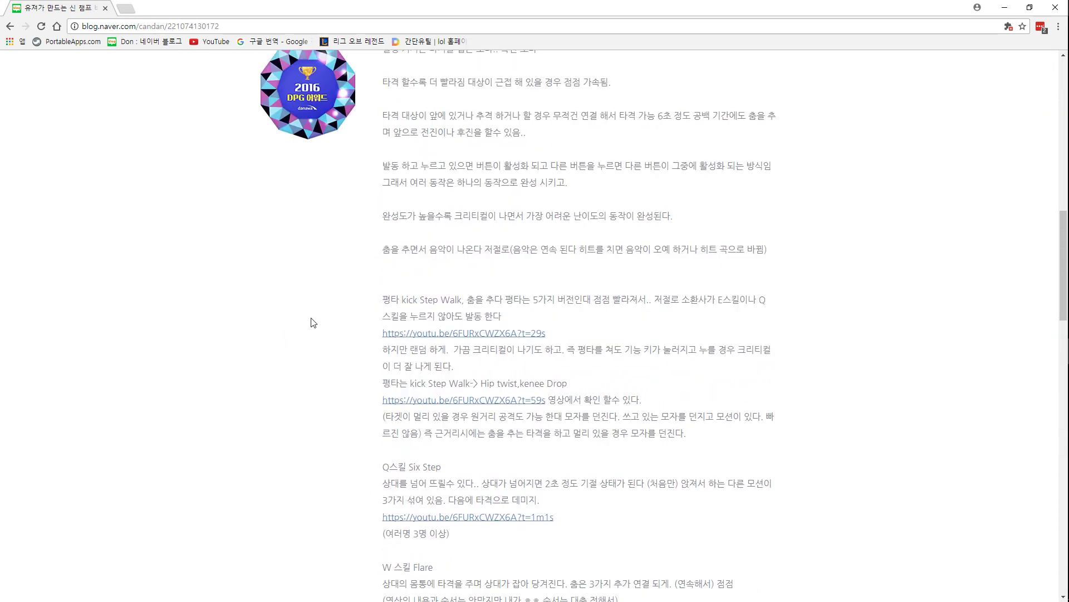
scroll(326, 326, "up", 4)
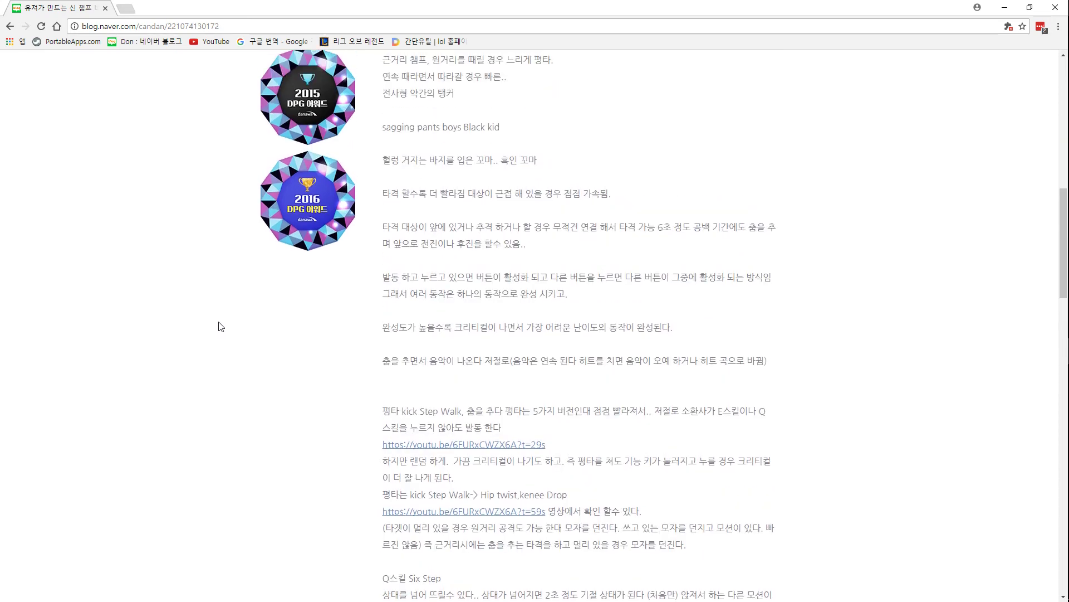